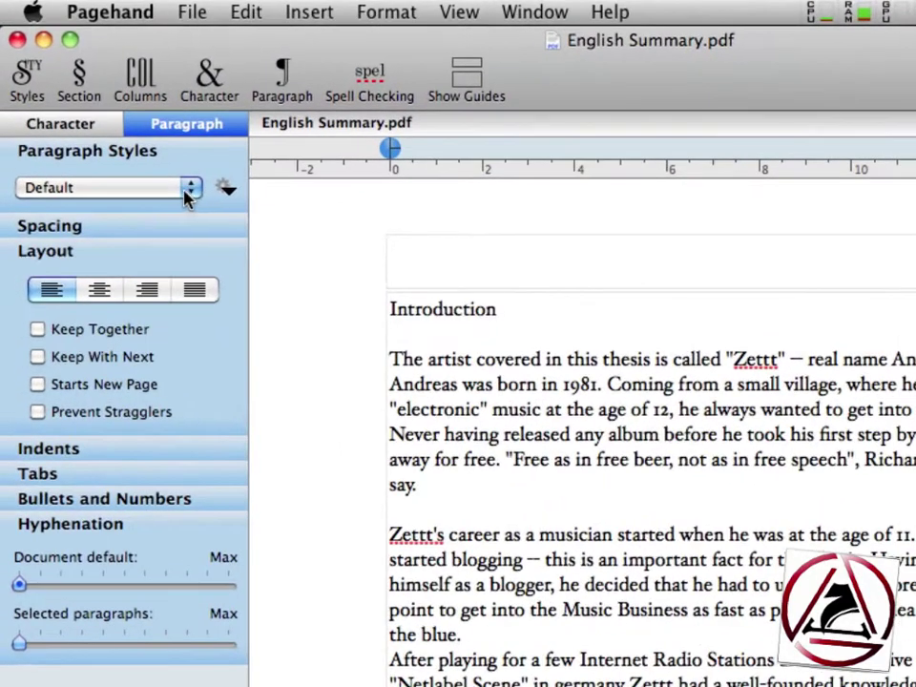
Apply the Headline1 paragraph style to the Introduction line
click(183, 180)
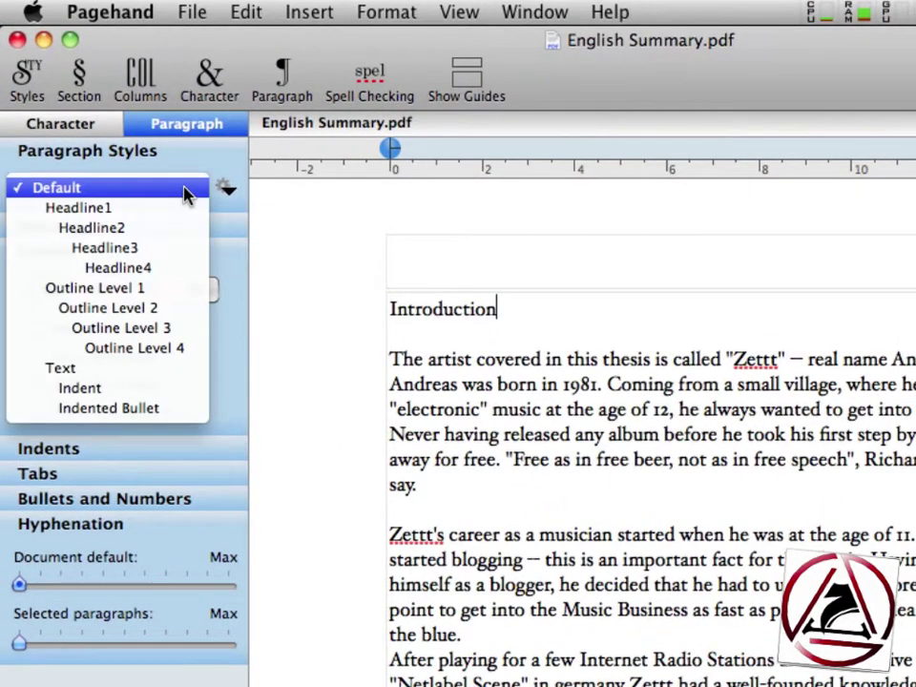
click(186, 212)
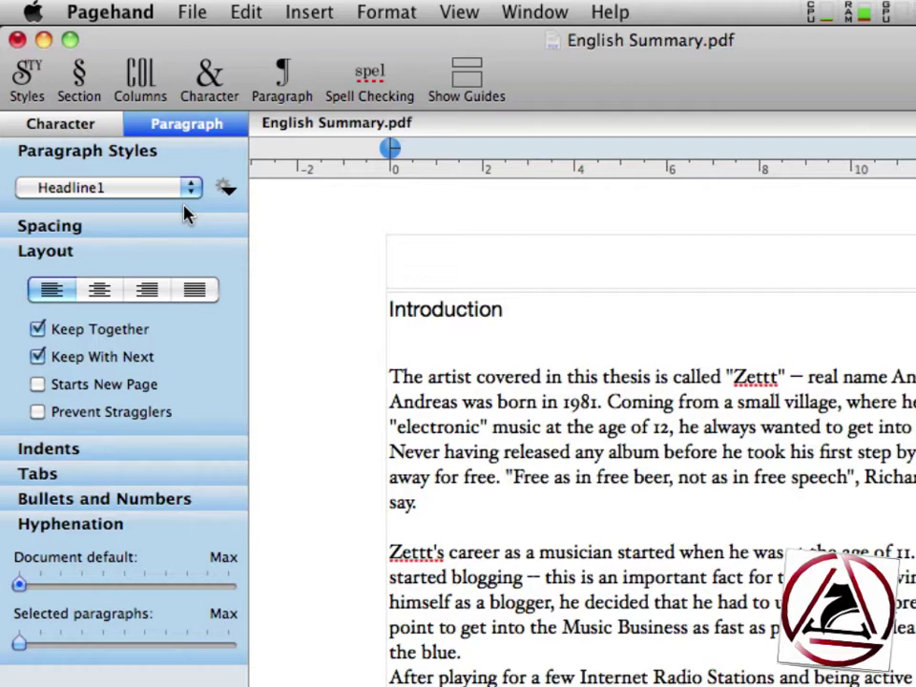
Enable paragraph-number numbering in the Headline1 style so the heading reads '1. Introduction'
click(225, 188)
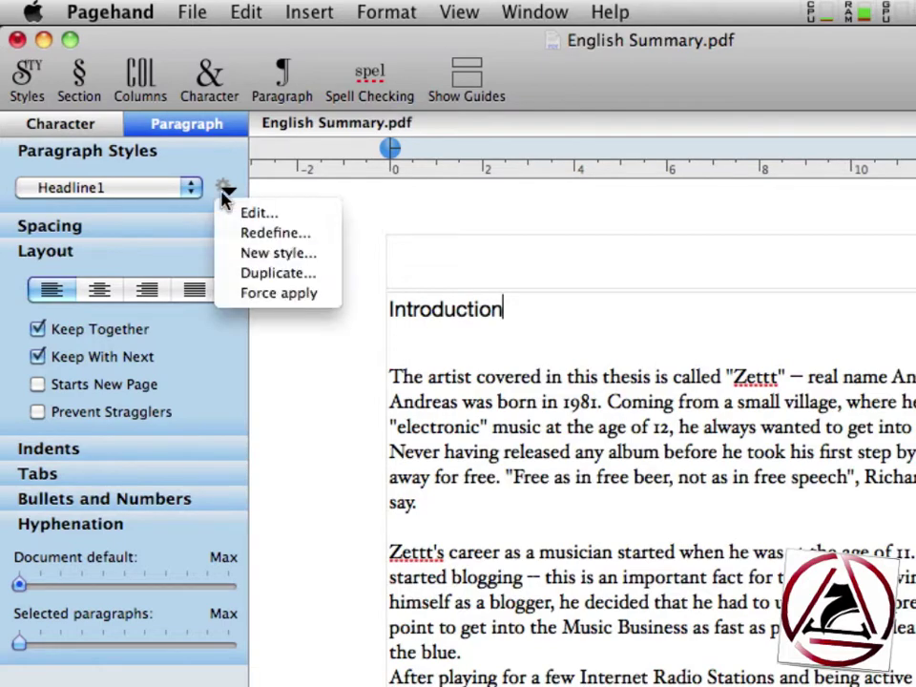
click(244, 214)
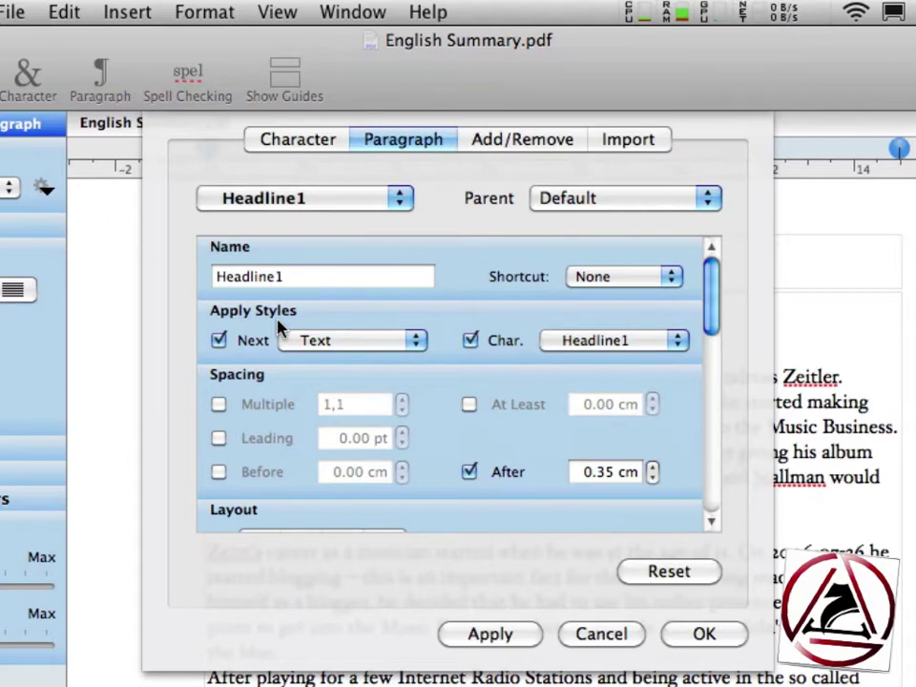
scroll(281, 327, down, 8)
scroll(280, 327, down, 5)
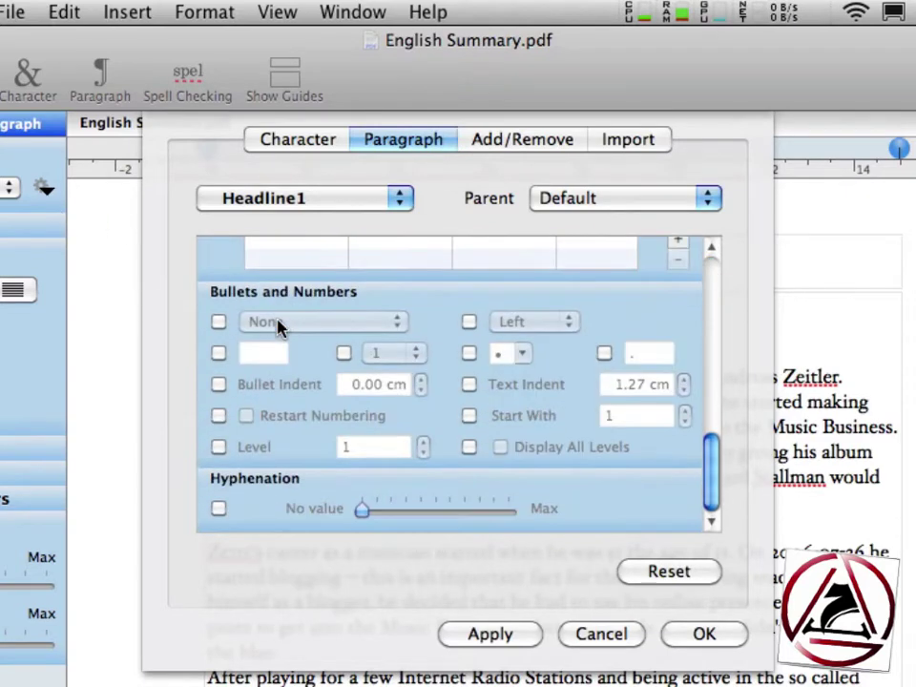
click(219, 323)
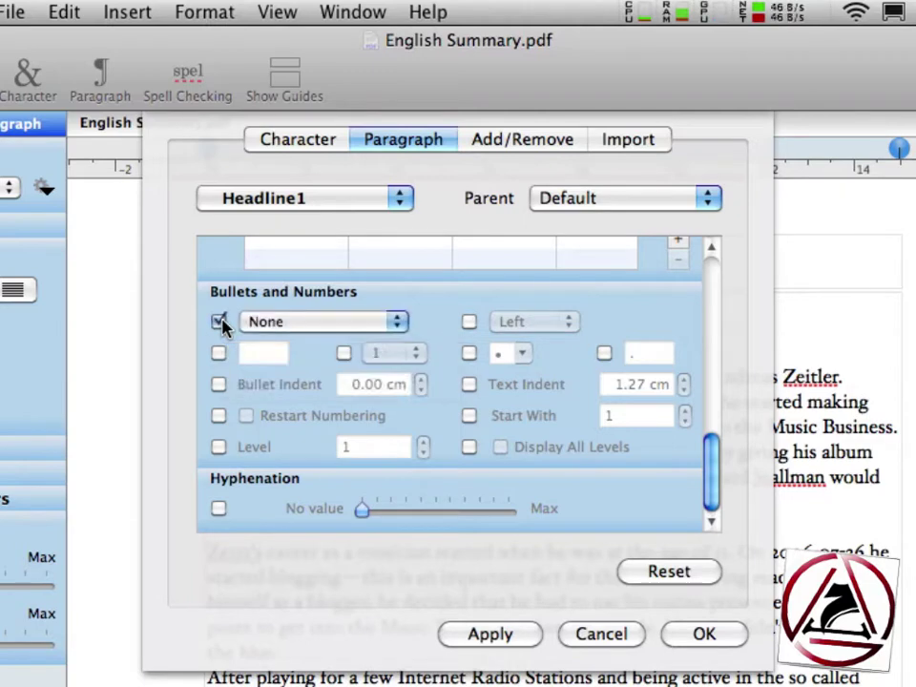
click(242, 322)
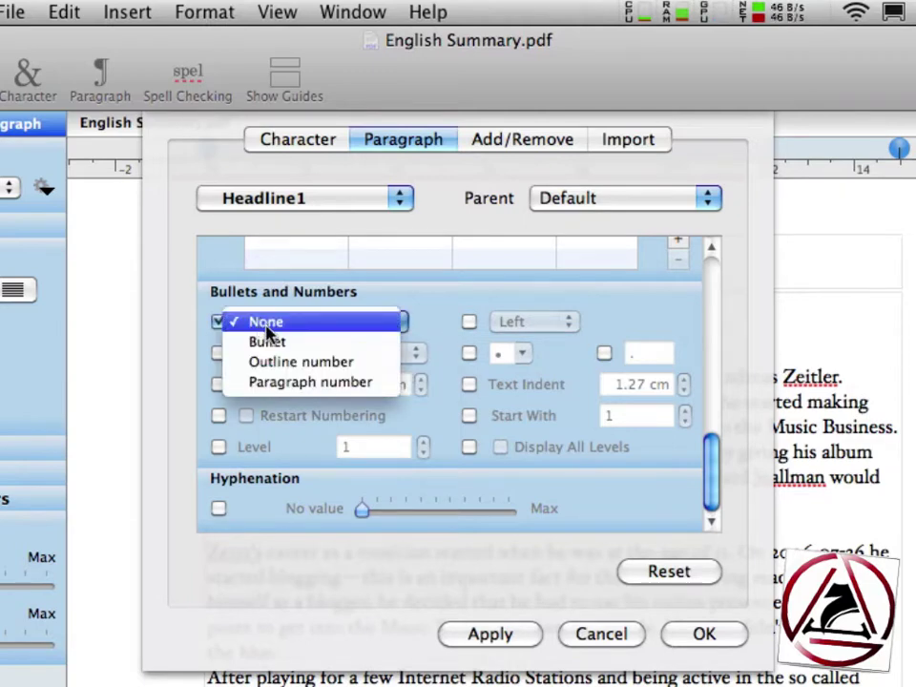
click(380, 387)
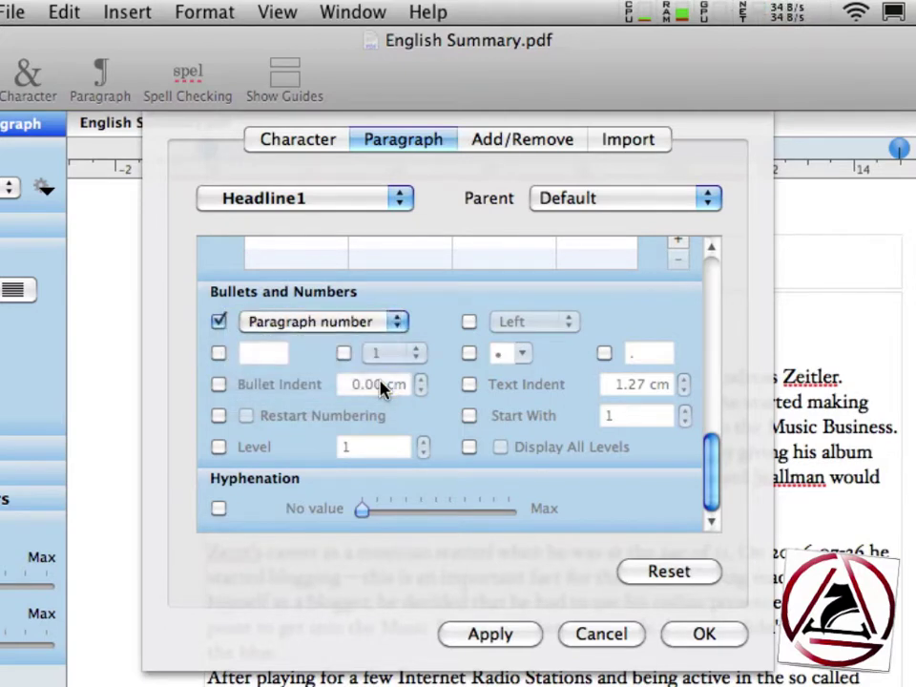
click(455, 627)
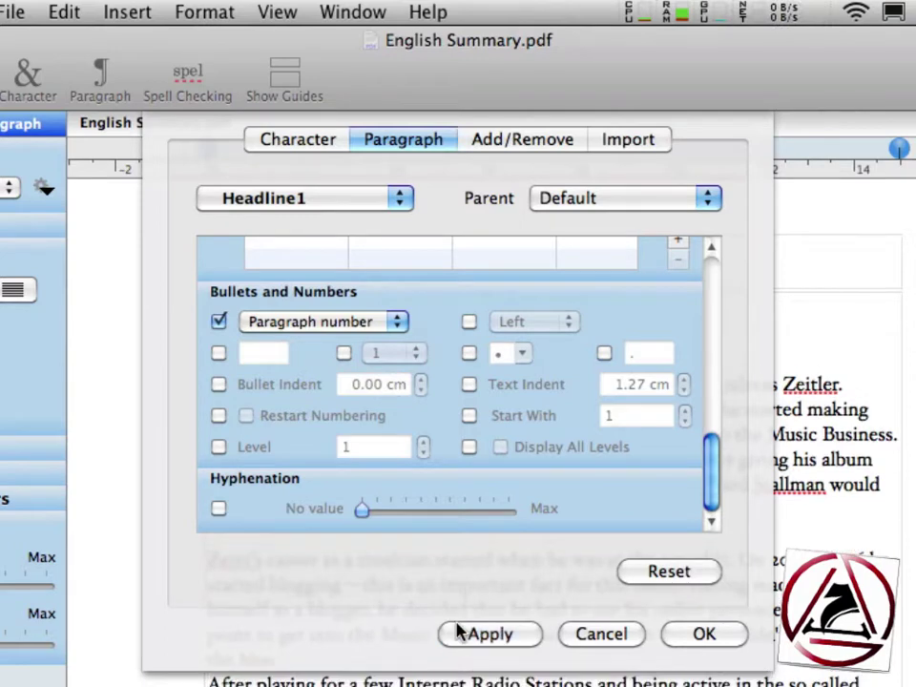
click(712, 639)
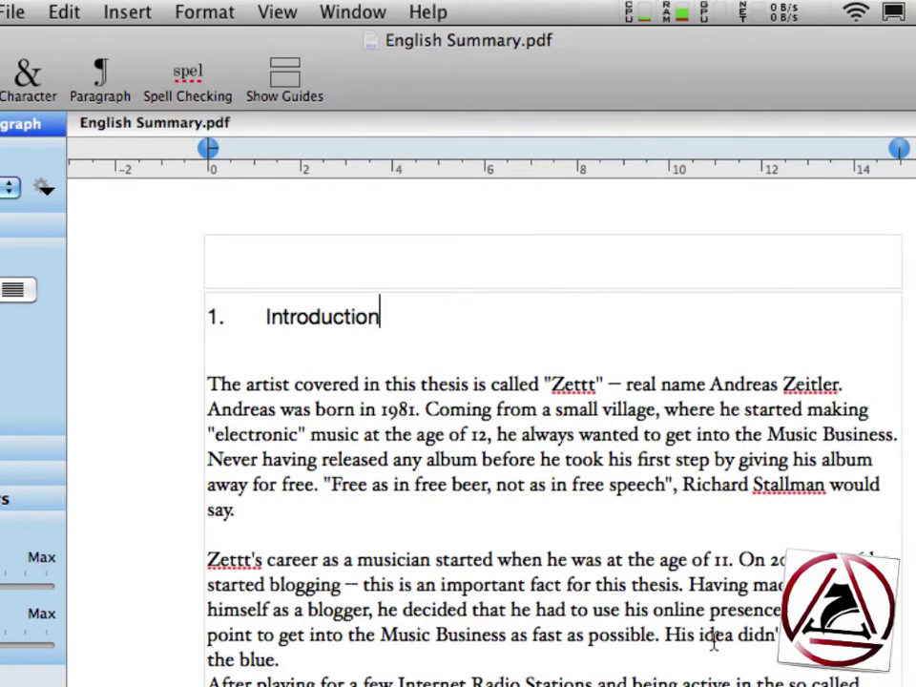
Add 'Conclusion' at the document's end and style it Headline1, numbered 2
key(super+Down)
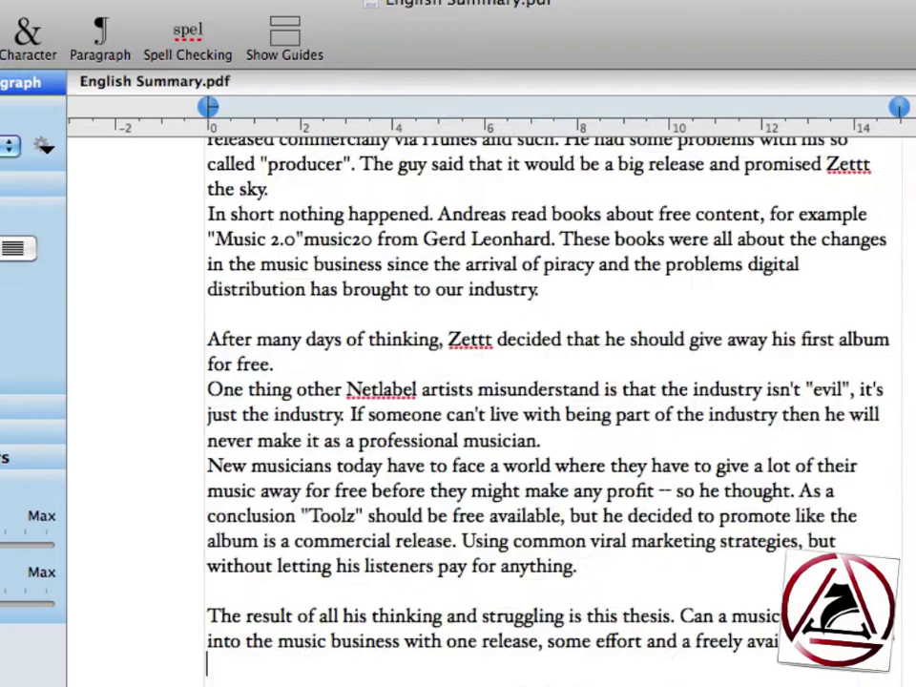
text(Con)
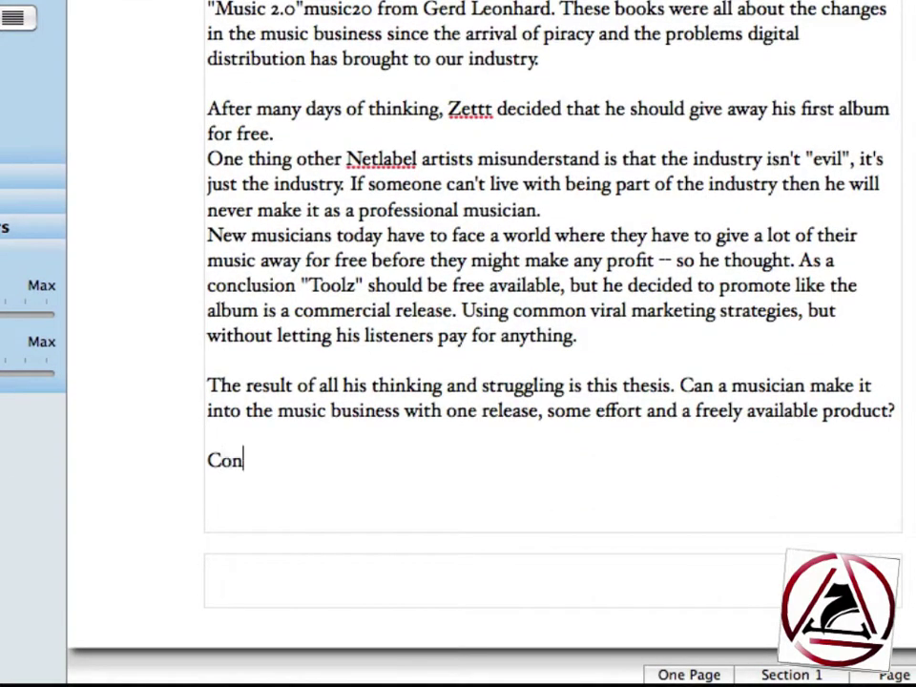
text(clusion)
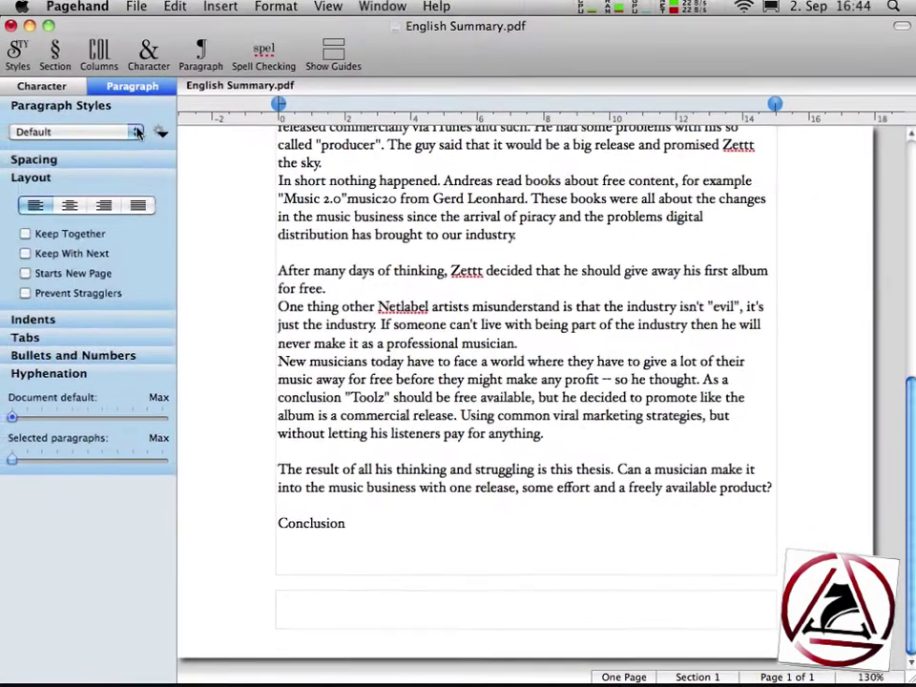
click(136, 131)
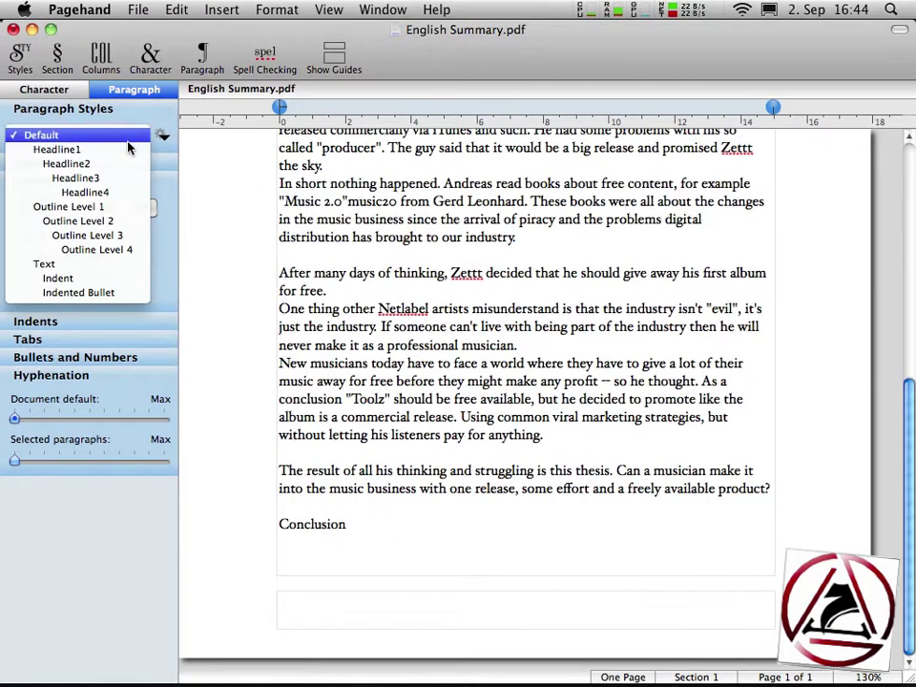
click(130, 150)
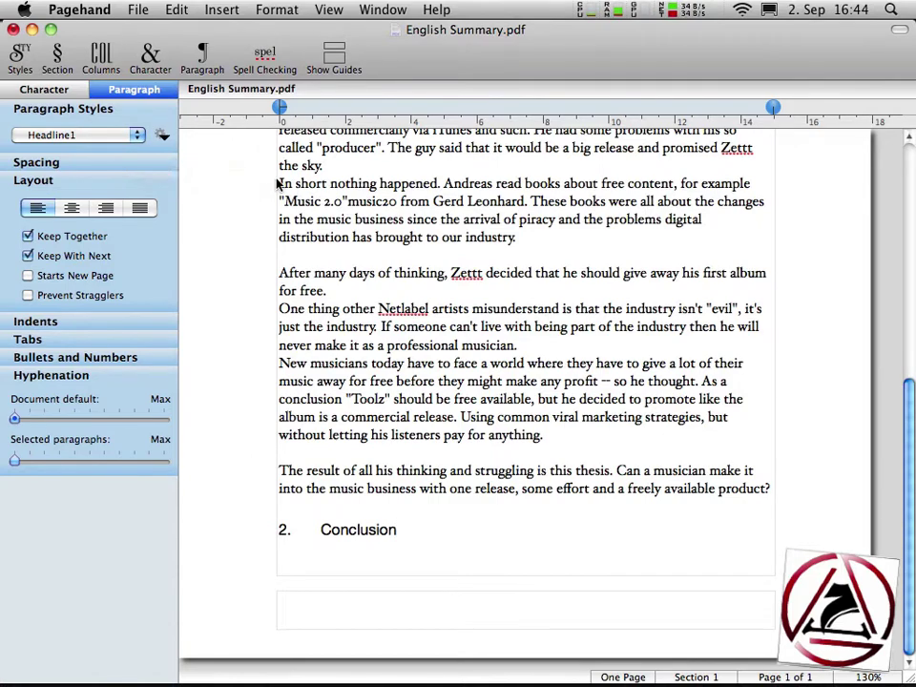
scroll(469, 244, up, 10)
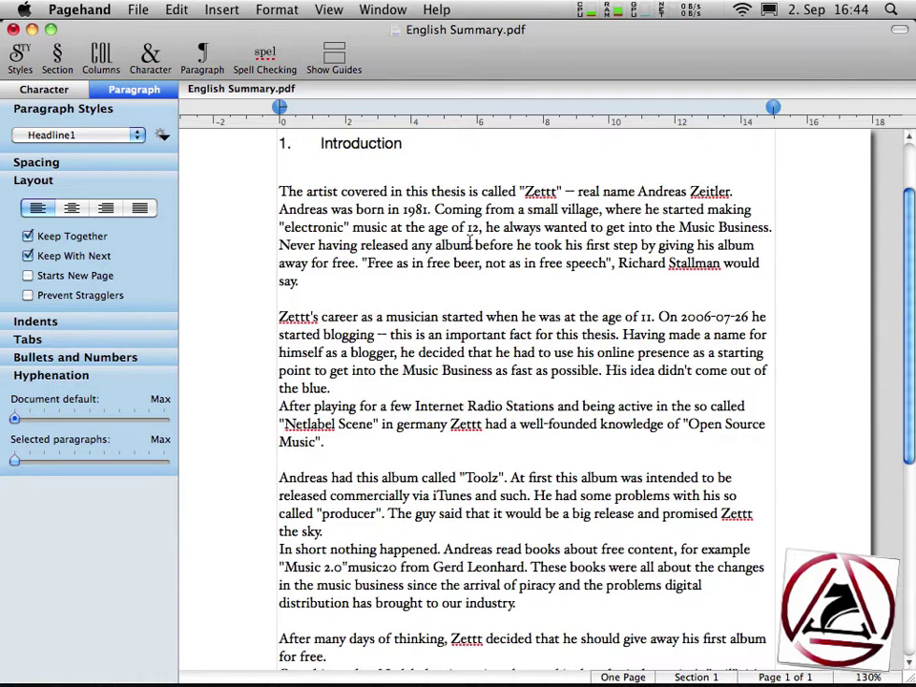
Select the word Zettt and assign it the Text character style
click(522, 191)
double_click(539, 191)
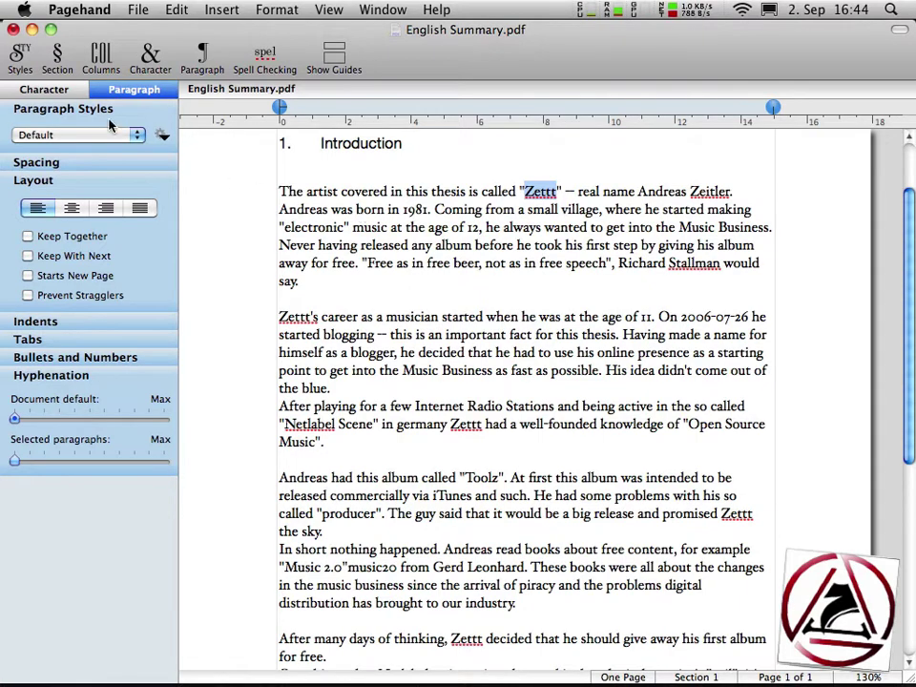
click(61, 92)
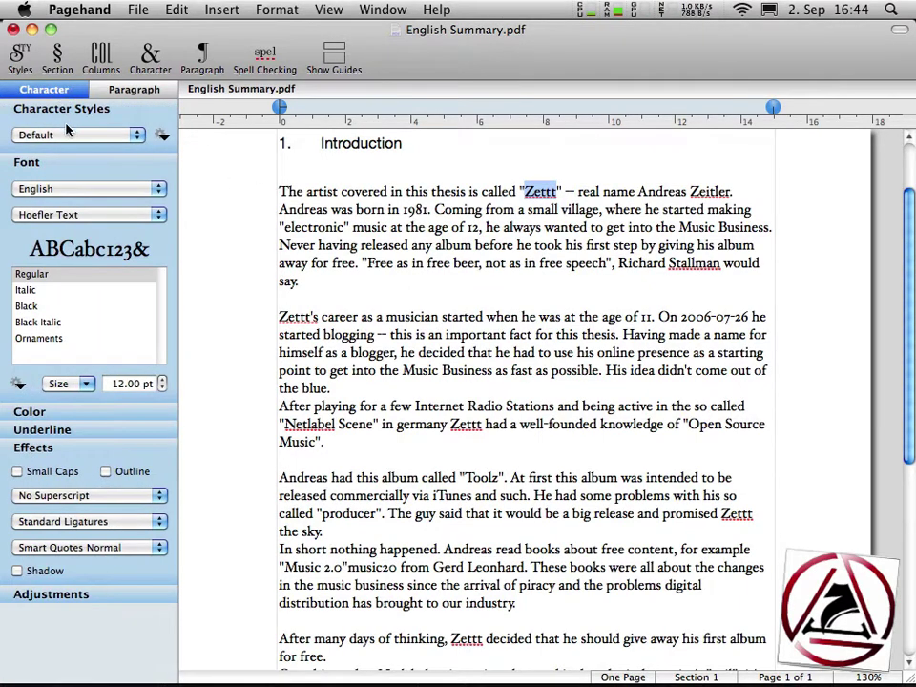
click(67, 134)
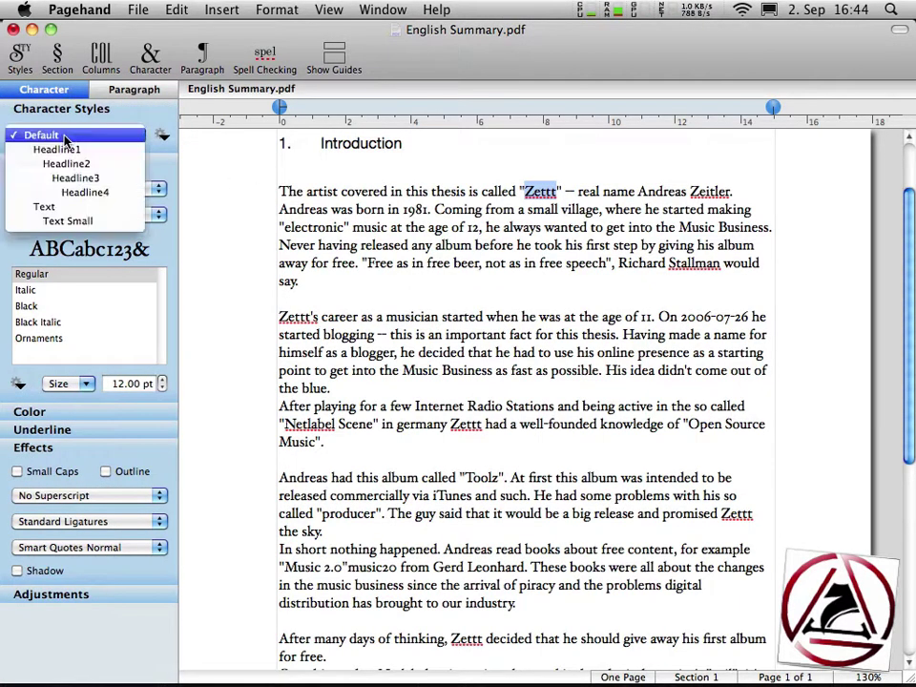
click(102, 212)
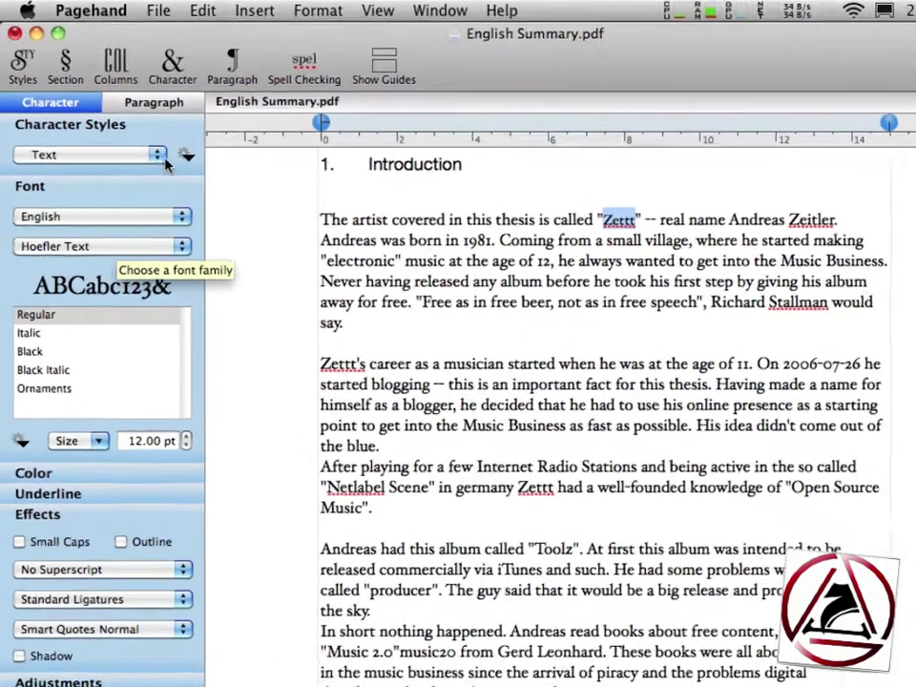
click(184, 155)
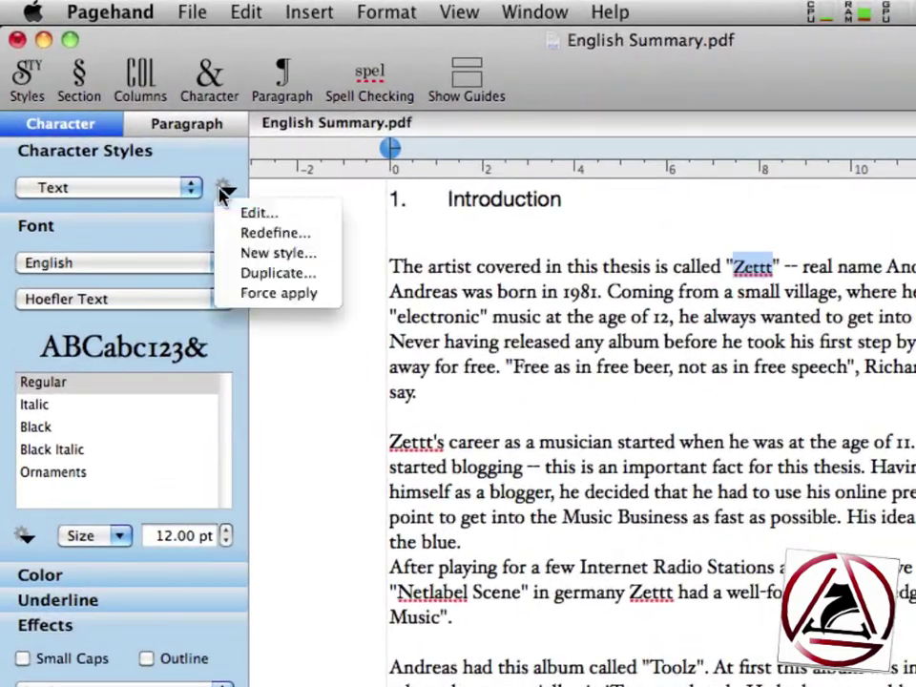
Start a new character style named 'My Name'
click(324, 254)
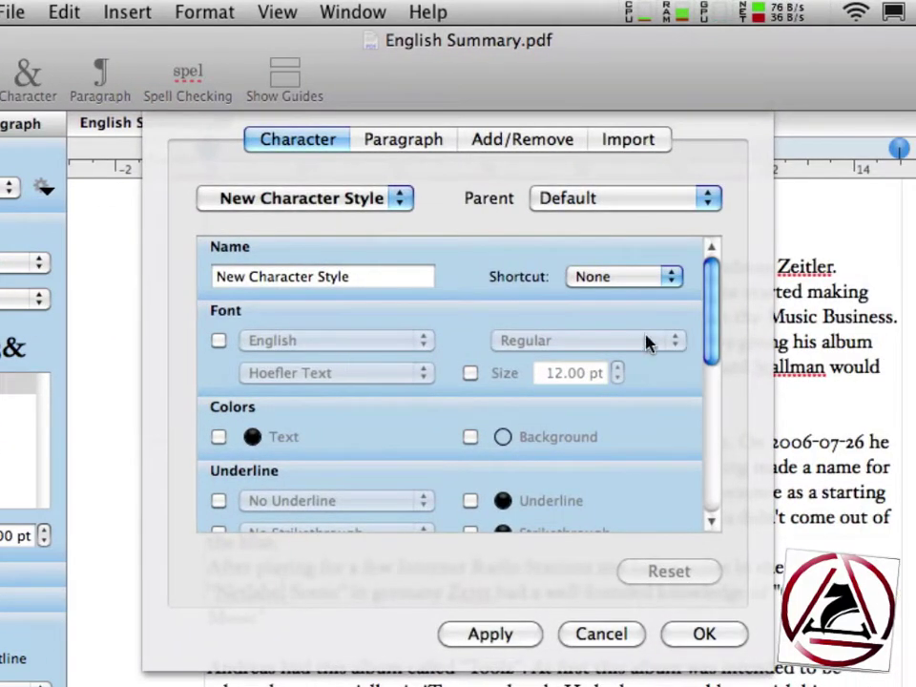
click(243, 272)
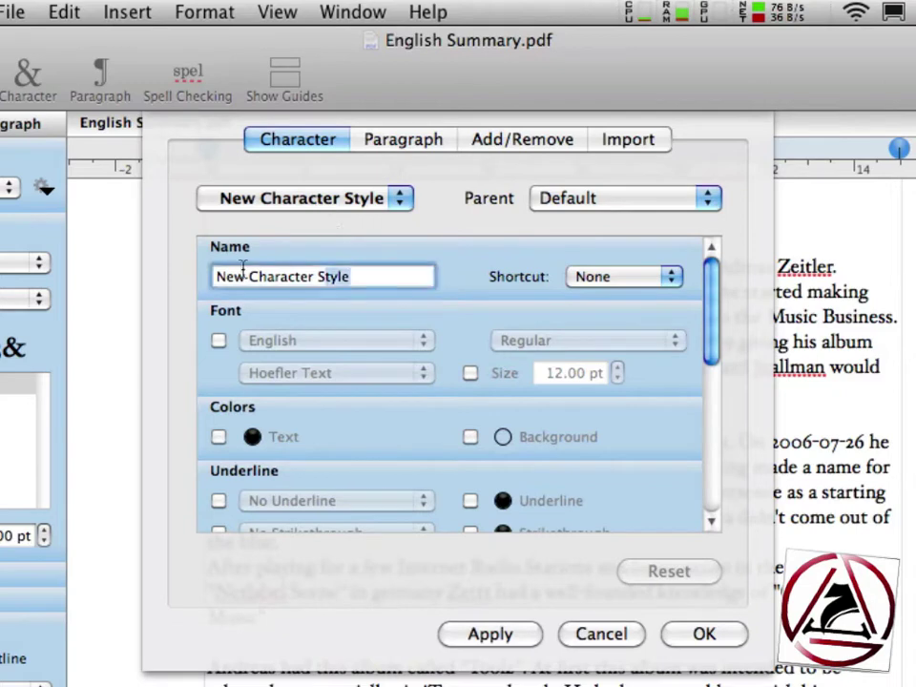
triple_click(243, 274)
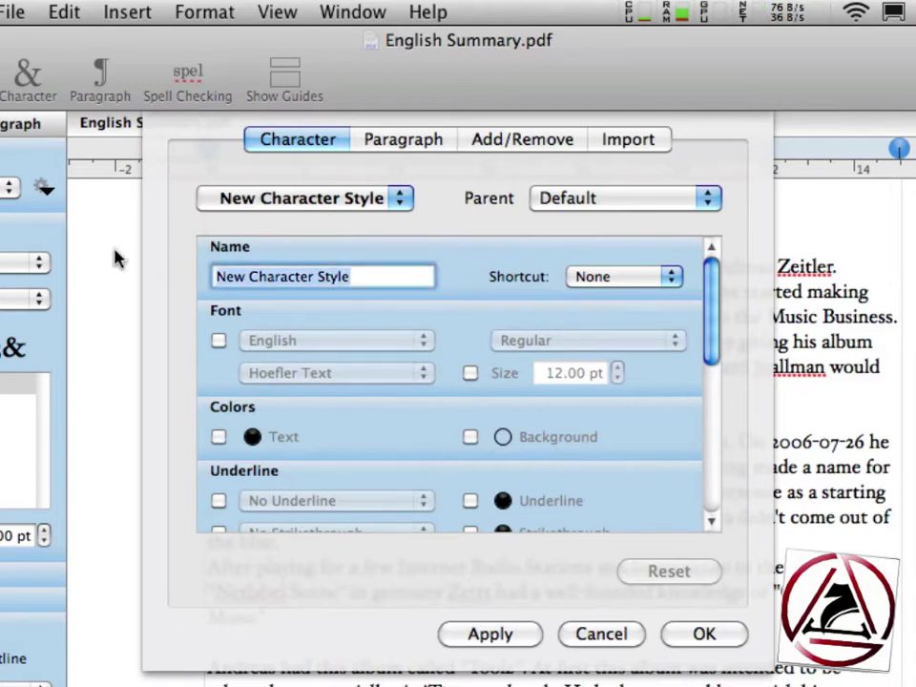
text(My Name)
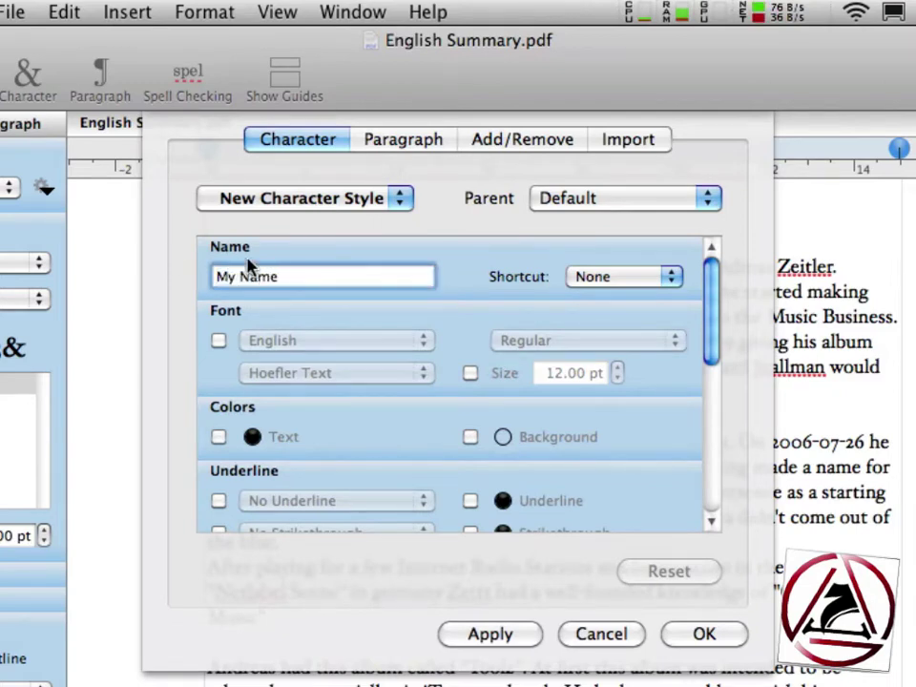
Give the My Name style red text and a single underline
scroll(247, 286, down, 4)
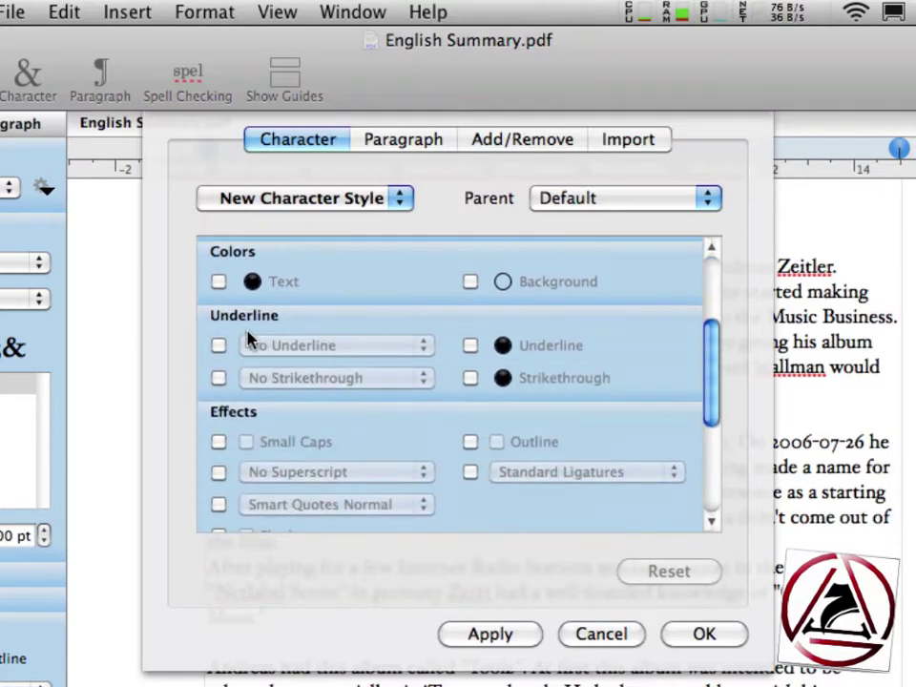
click(219, 282)
click(252, 281)
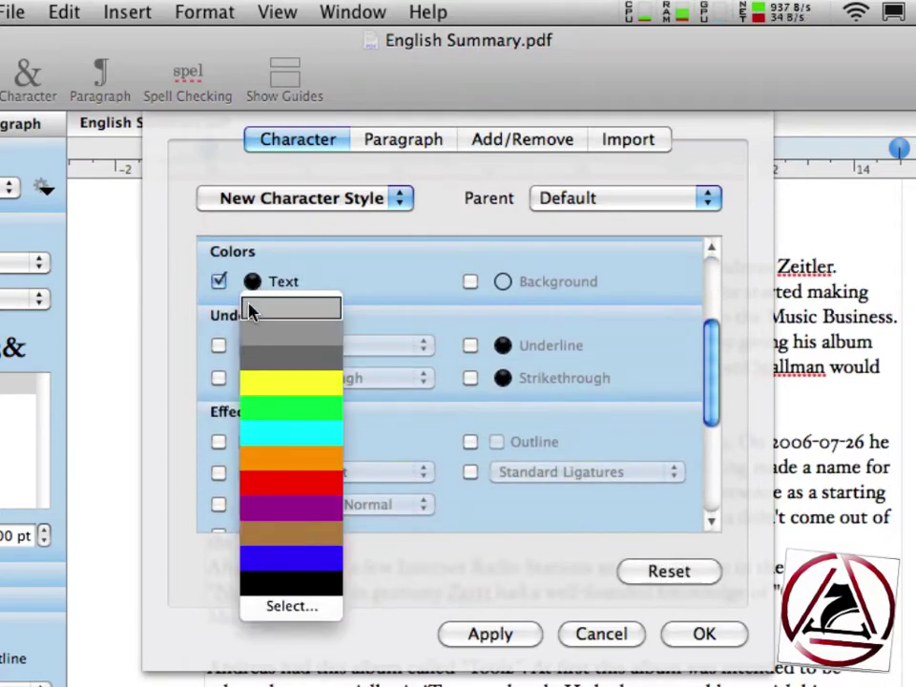
click(274, 488)
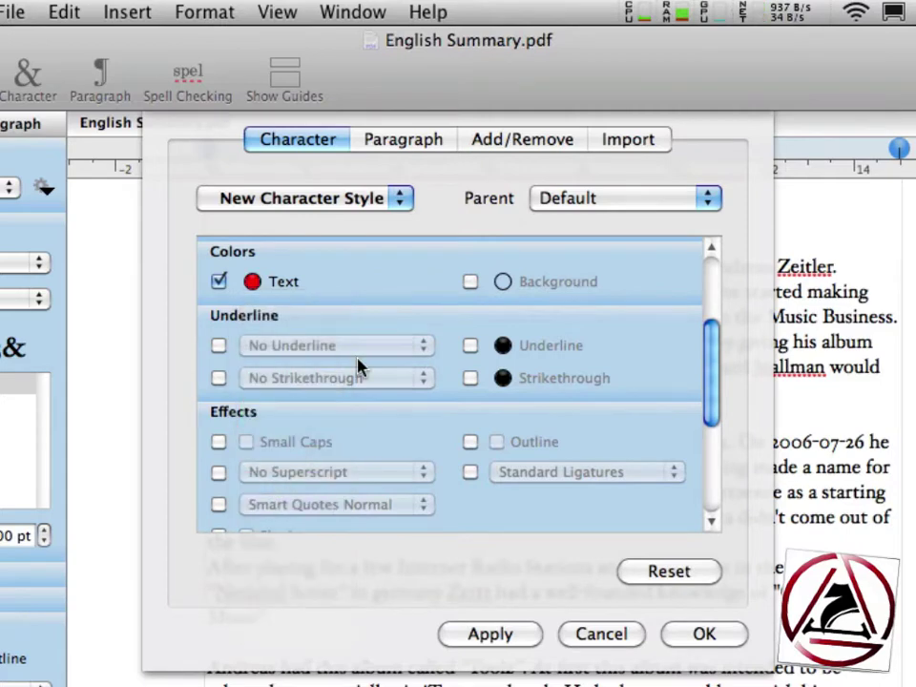
click(219, 345)
click(270, 348)
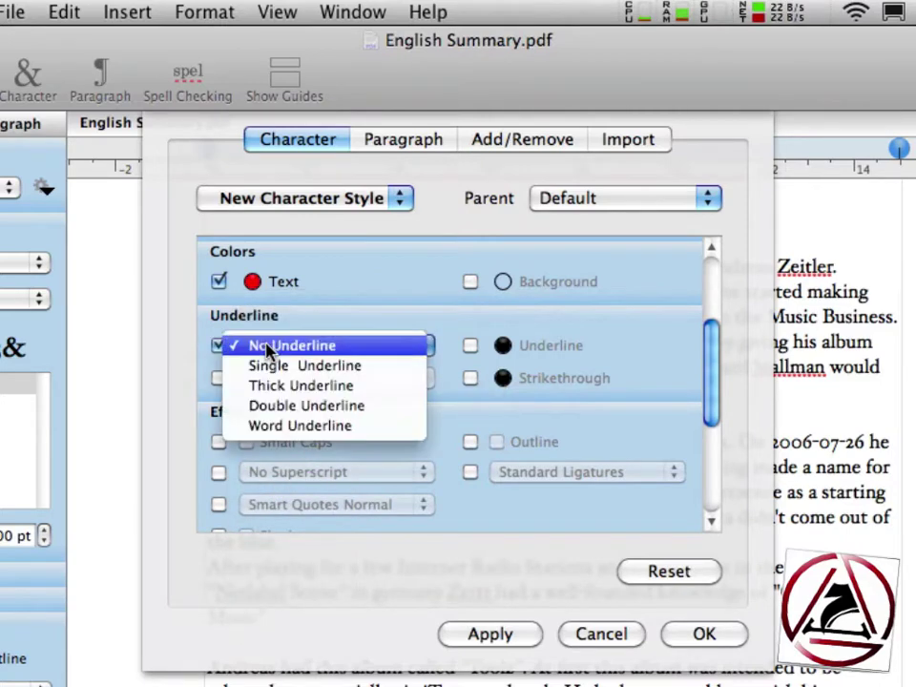
click(270, 368)
Set the My Name style's font size to 16 pt and save it
scroll(342, 381, down, 4)
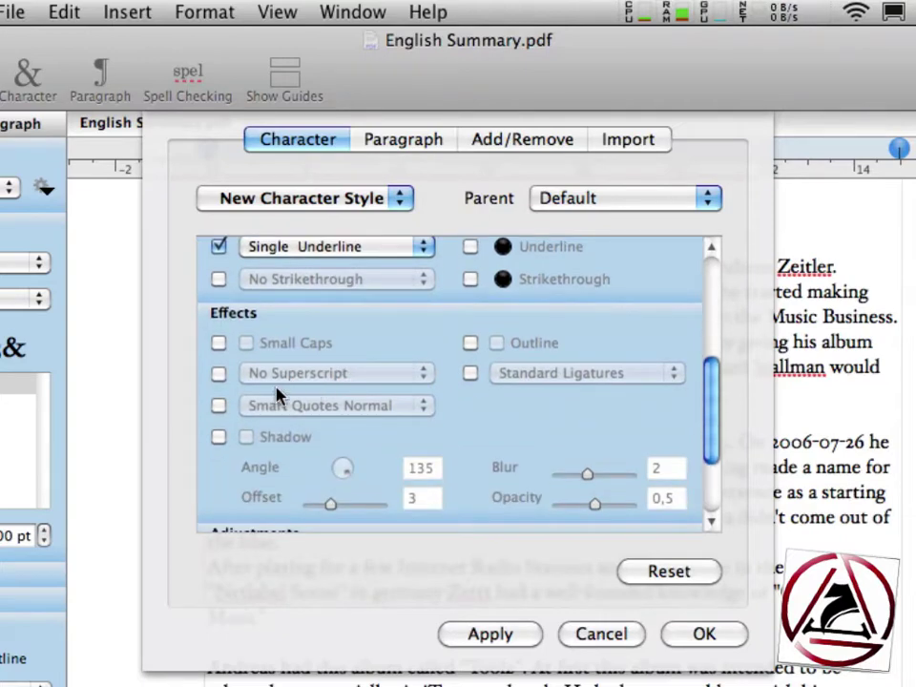
scroll(276, 393, down, 4)
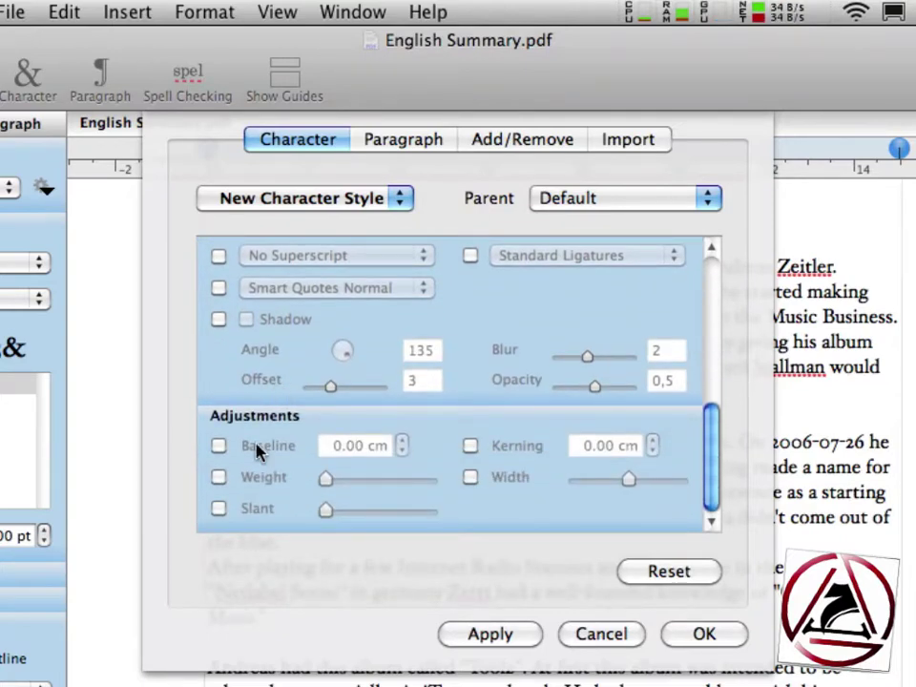
scroll(263, 457, up, 8)
scroll(266, 461, up, 5)
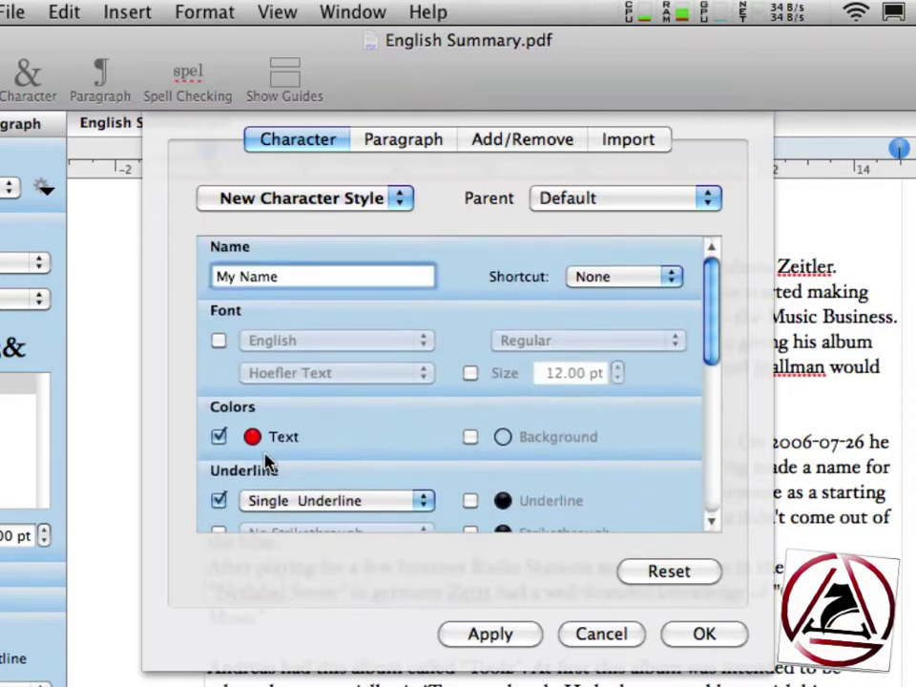
click(470, 373)
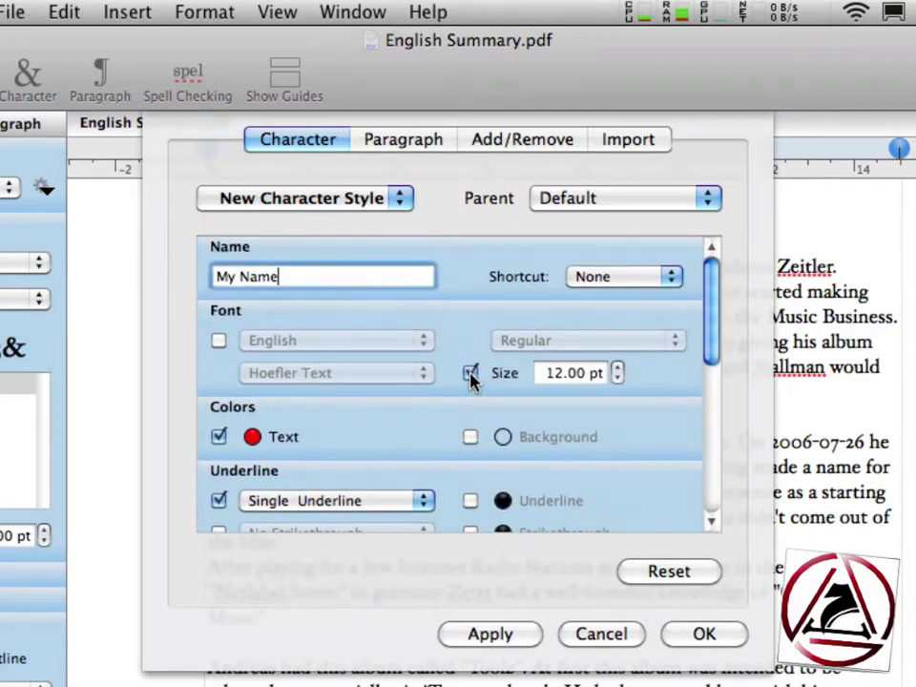
click(617, 369)
click(617, 369)
click(617, 369)
click(703, 634)
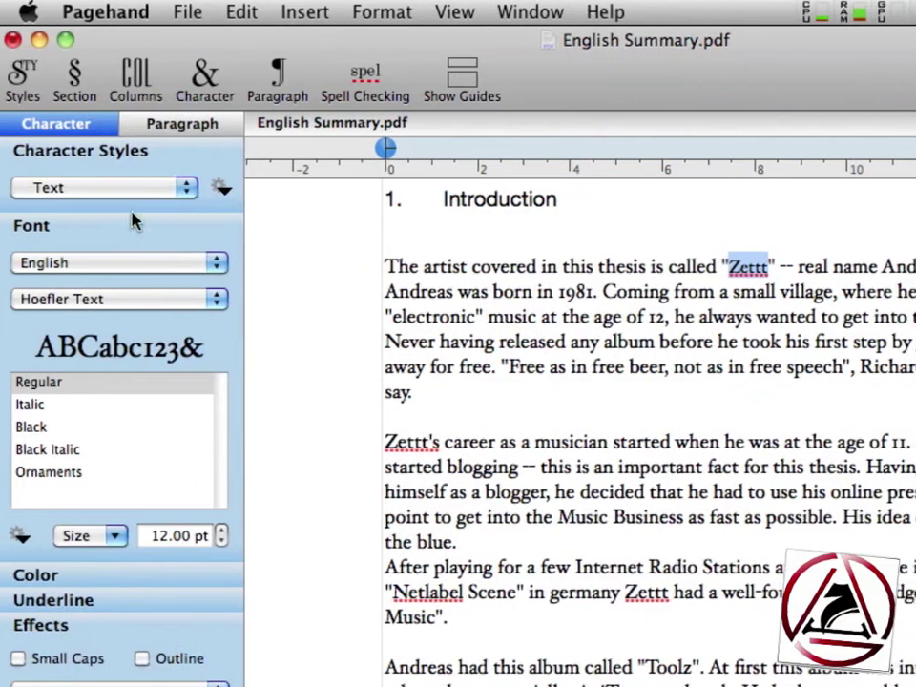
Apply the My Name style to 'Zettt' in the first paragraph and 'Zettt's' in the second
click(8, 187)
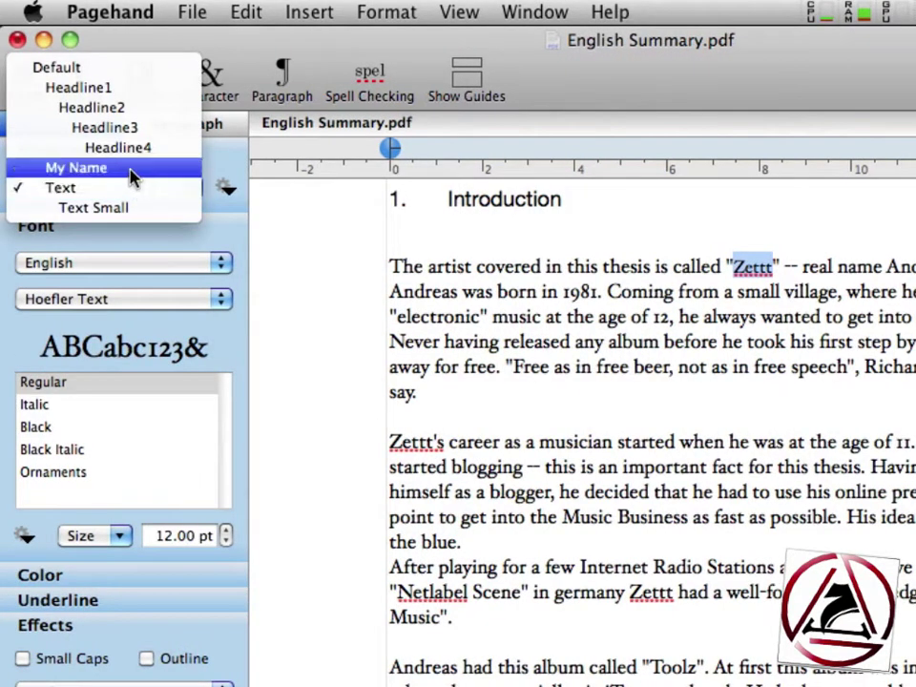
click(76, 166)
click(707, 349)
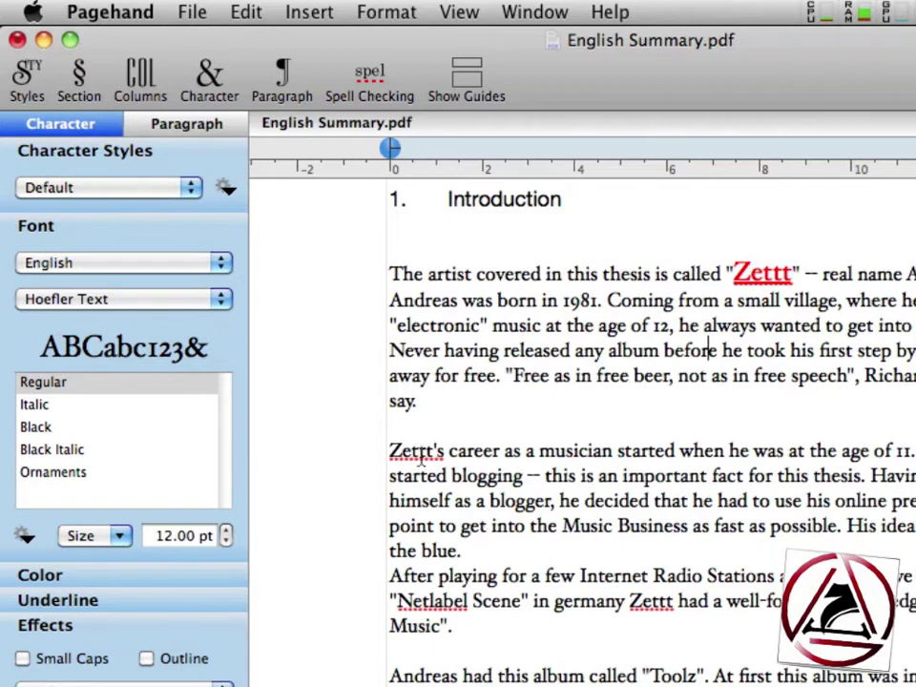
drag(445, 448, 389, 449)
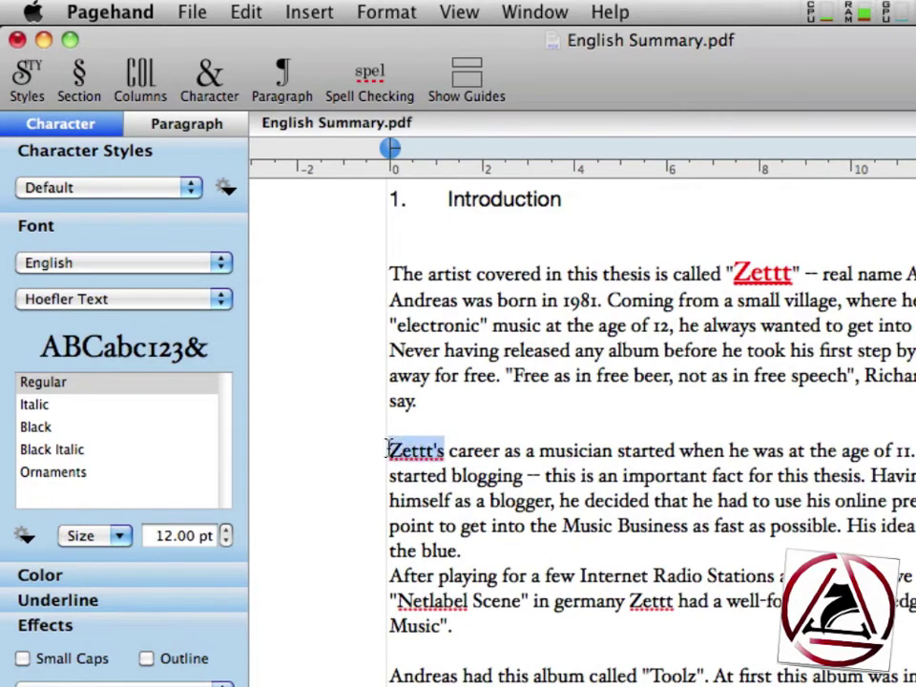
click(57, 187)
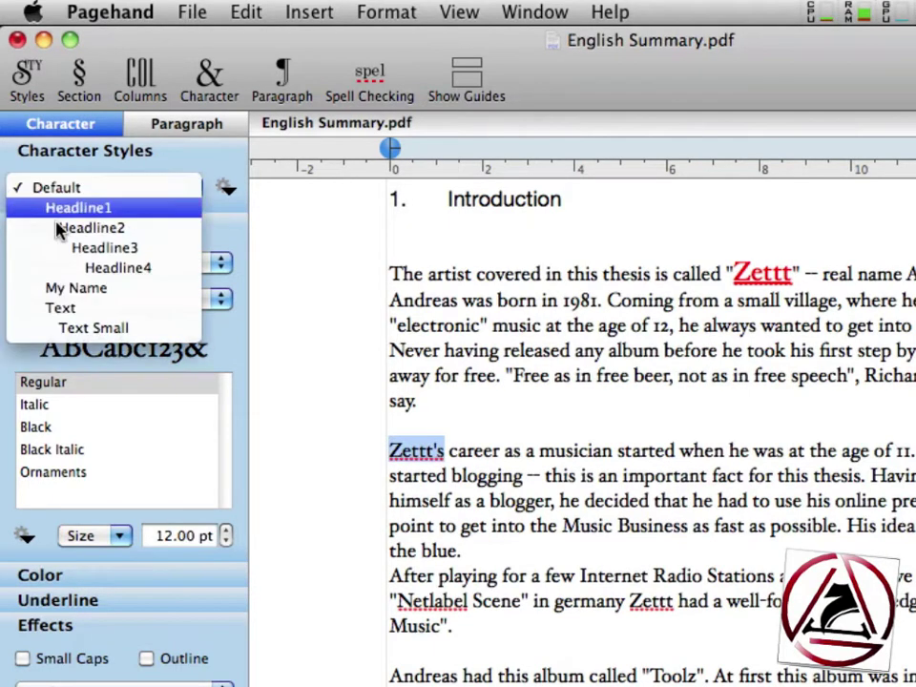
click(69, 288)
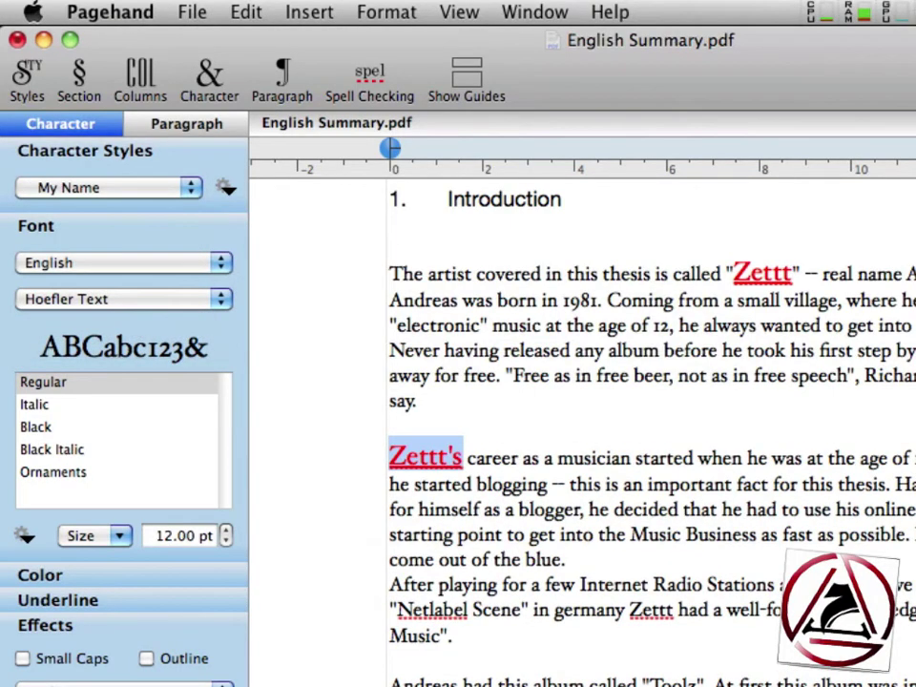
scroll(648, 429, down, 10)
scroll(648, 429, down, 3)
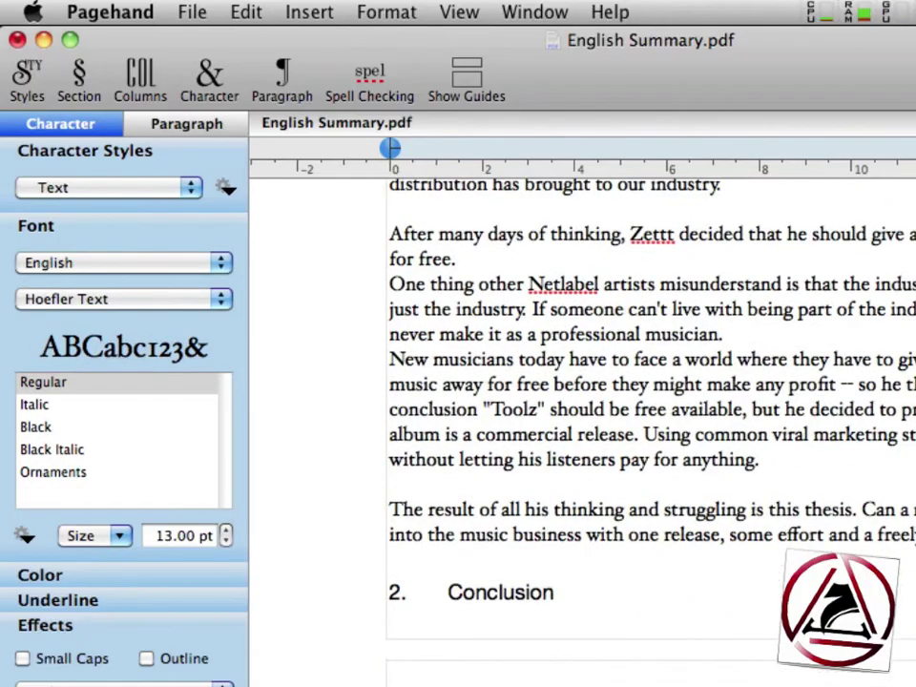
On the blank page, type four lines: Go shopping, Eat something, Talk with your girlfriend, Sleep
scroll(648, 429, down, 8)
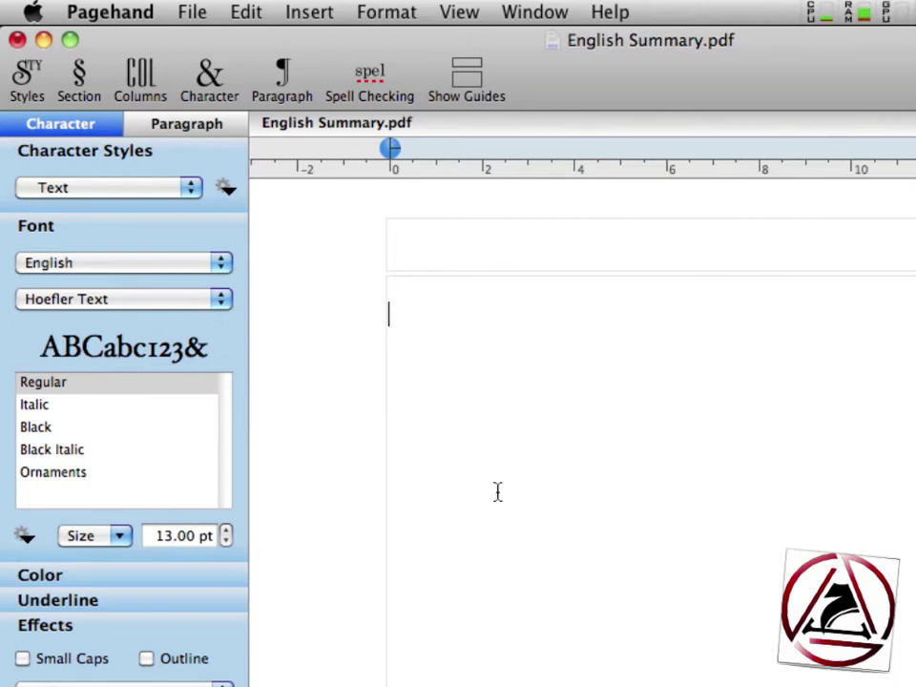
click(193, 127)
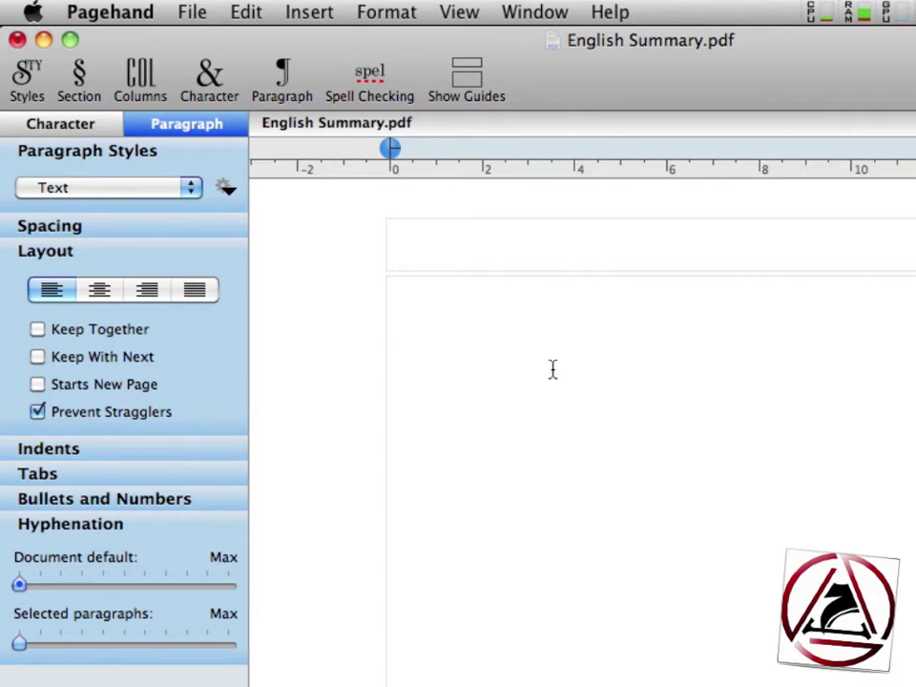
text(Go shopping)
key(Return)
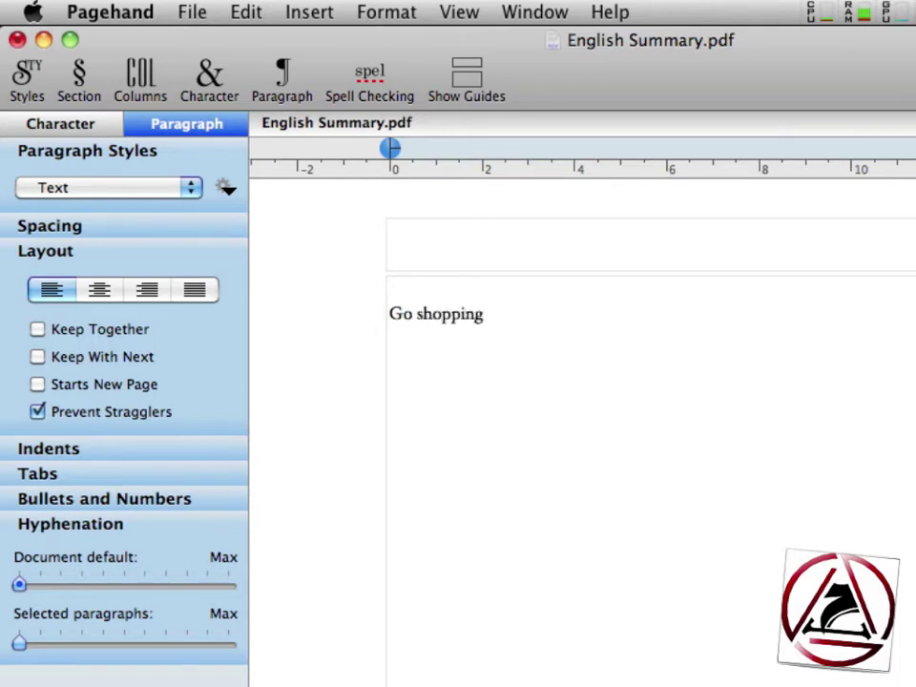
text(Eat something)
key(Return)
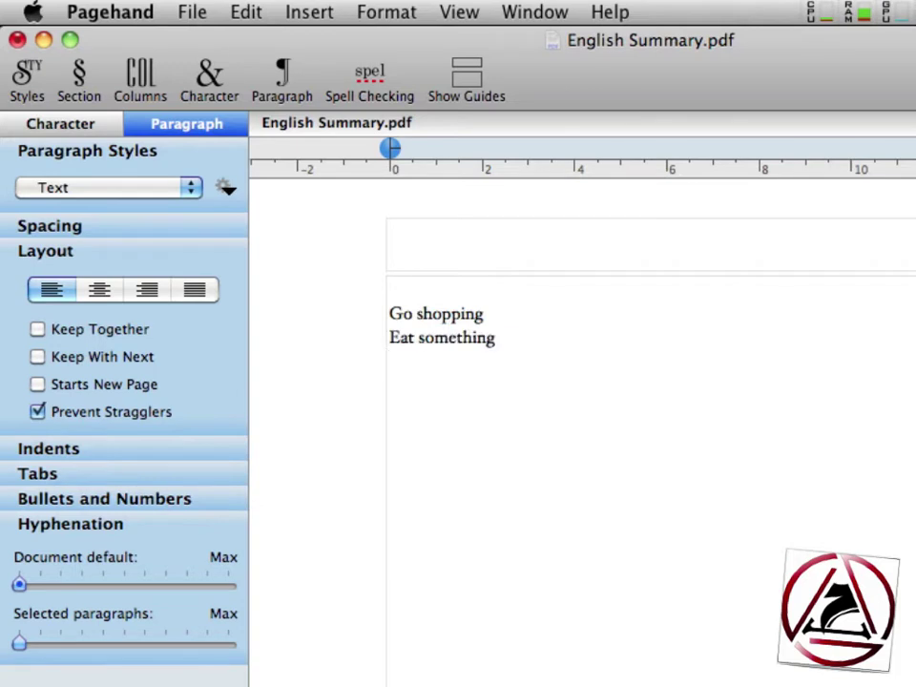
text(Talk with your girlf)
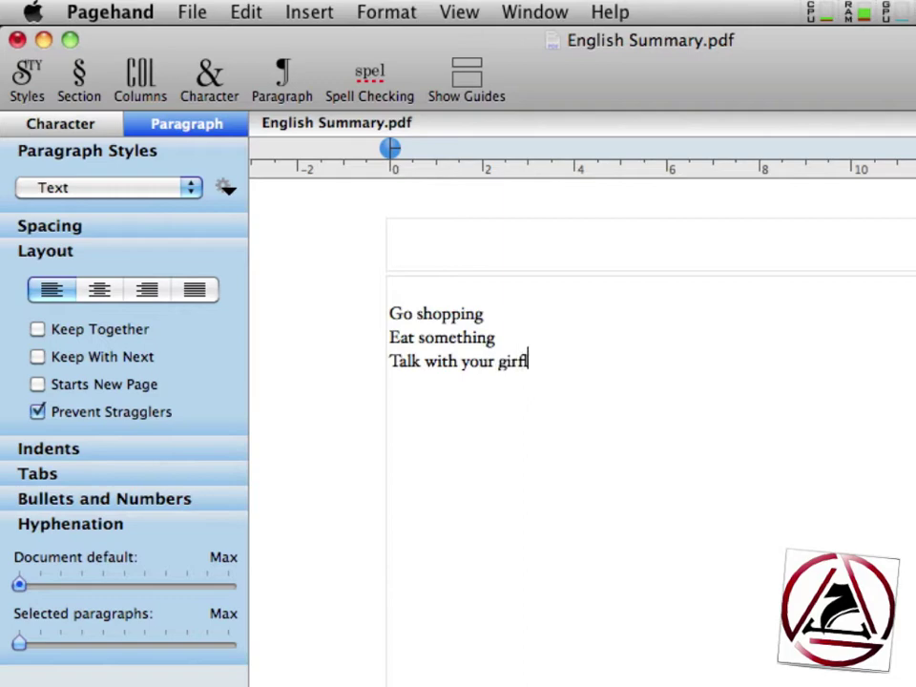
key(BackSpace)
text(friend)
key(Return)
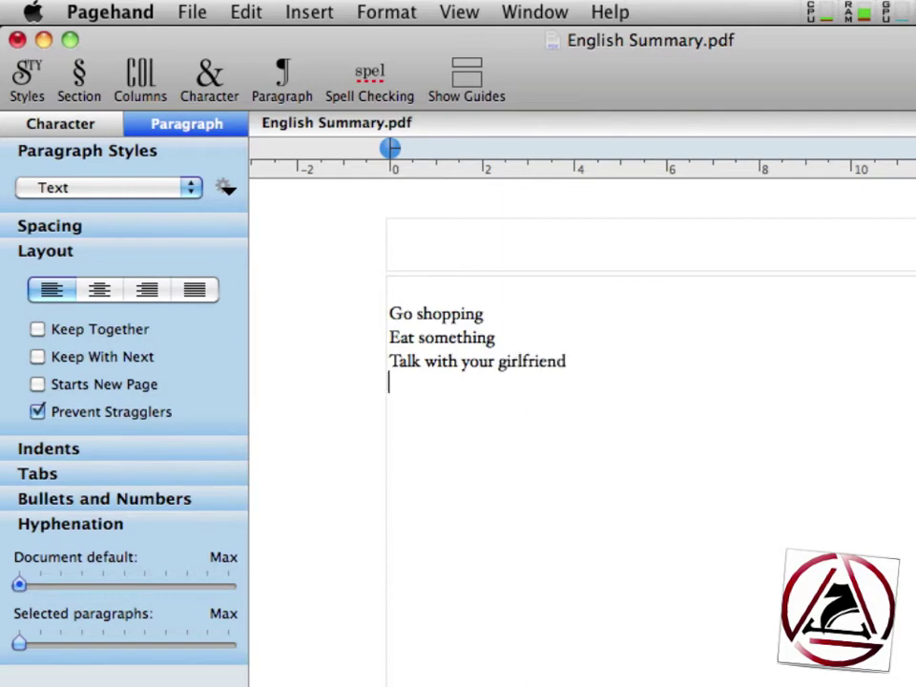
text(Sleep)
Bring up the paragraph style actions for the four list lines, leaving them in the Text style
scroll(582, 429, down, 10)
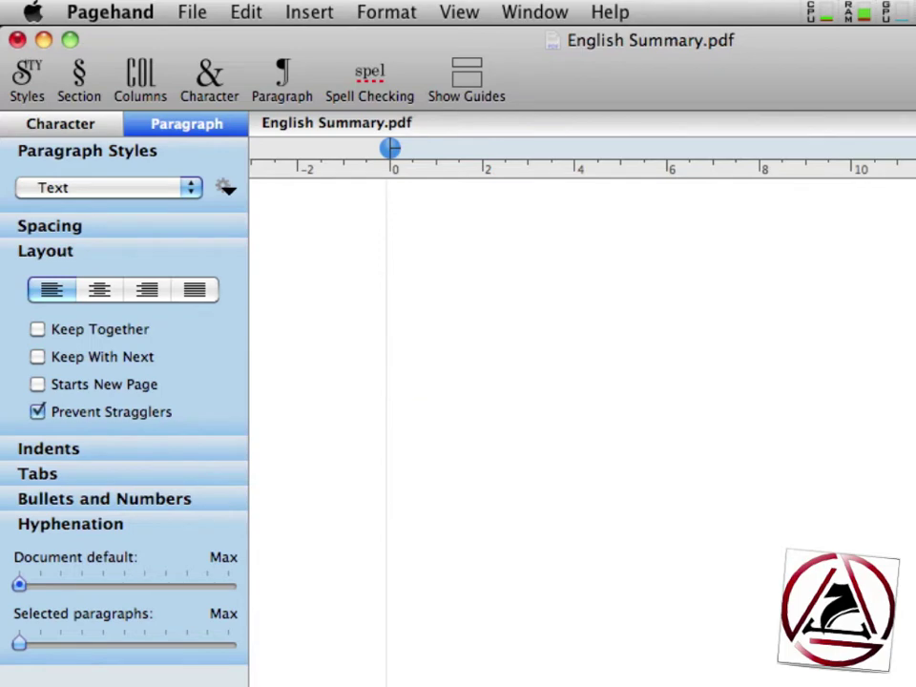
scroll(552, 612, up, 10)
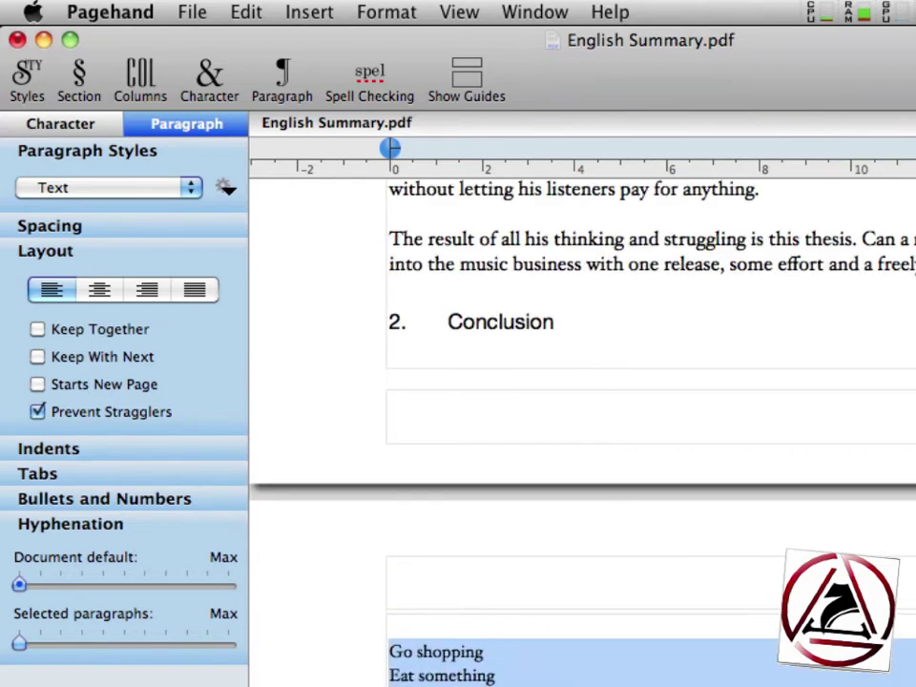
scroll(582, 429, down, 5)
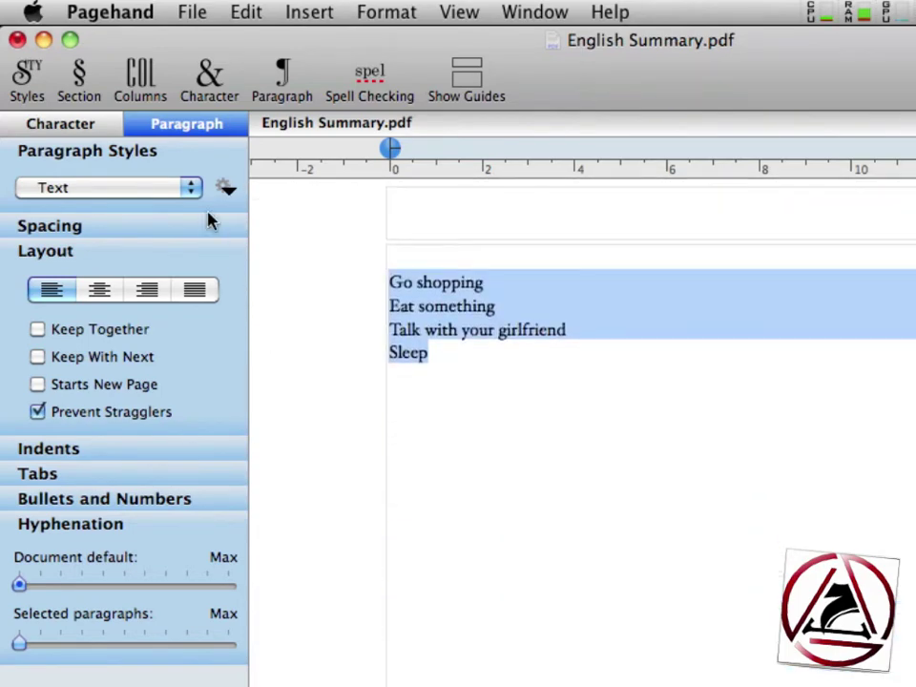
click(191, 187)
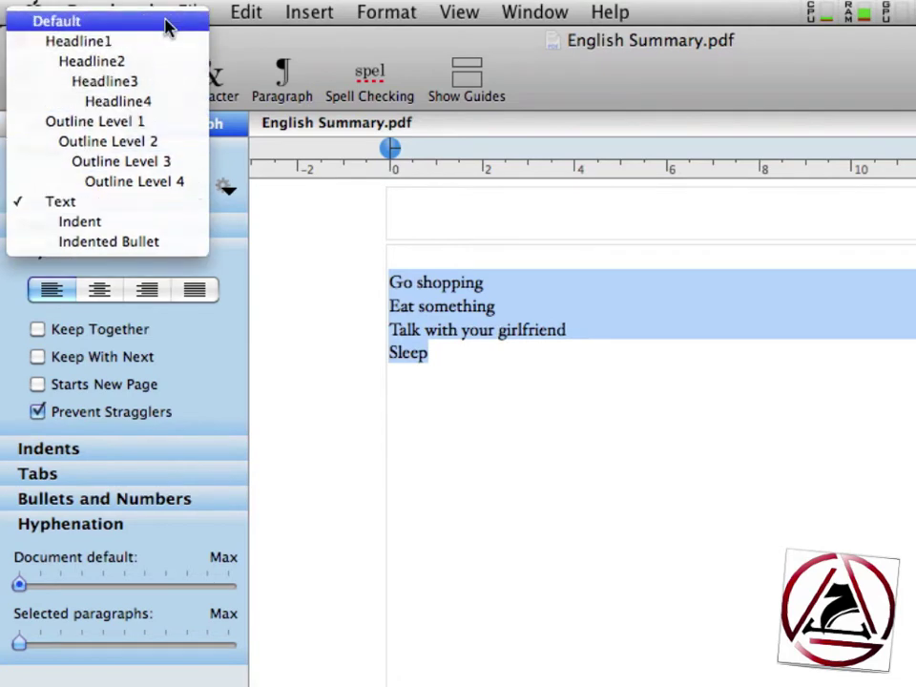
click(152, 276)
click(225, 186)
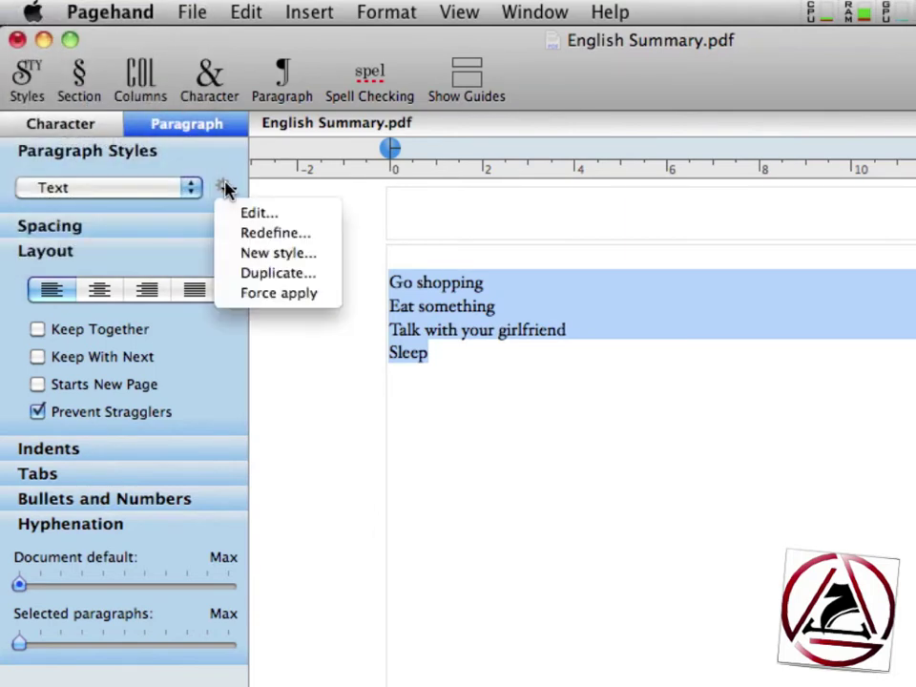
Create a 'Perfect Day List' paragraph style with Bullets and Numbers set to Bullet
click(296, 253)
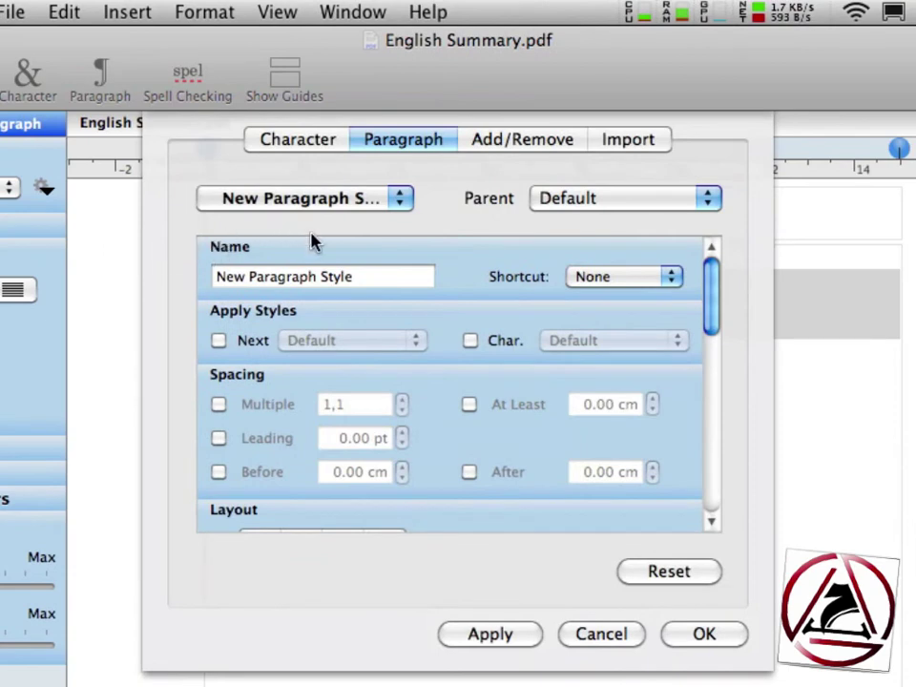
triple_click(363, 276)
text(Sh)
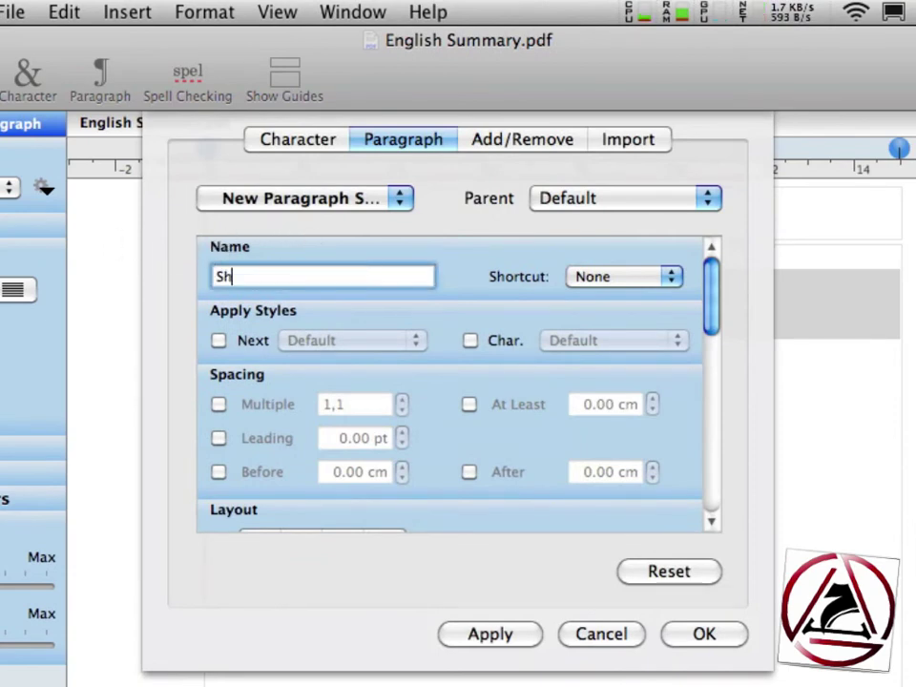
key(BackSpace)
key(BackSpace)
text(Perfect)
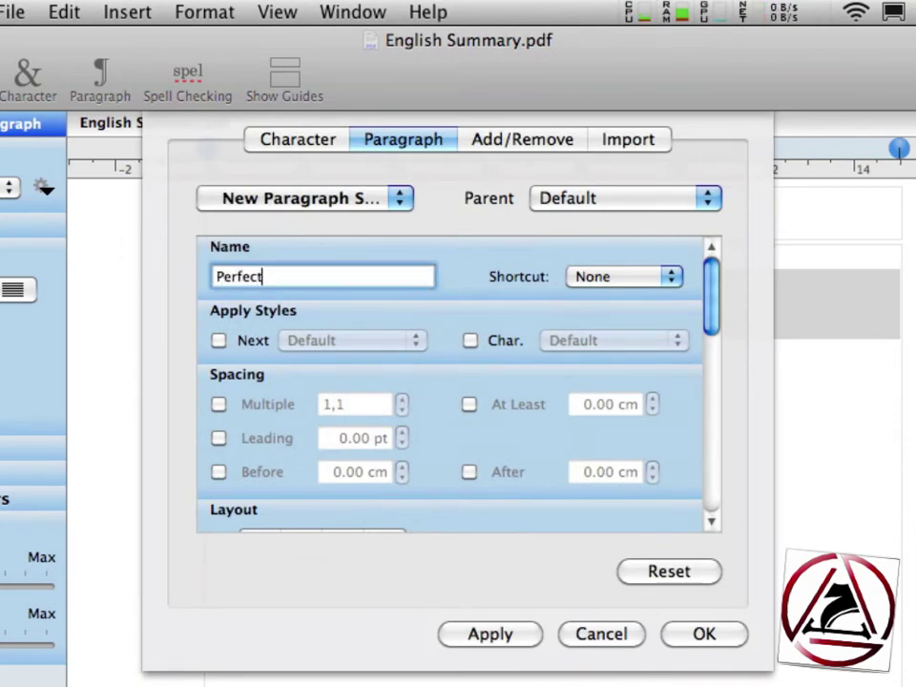
text( Day List)
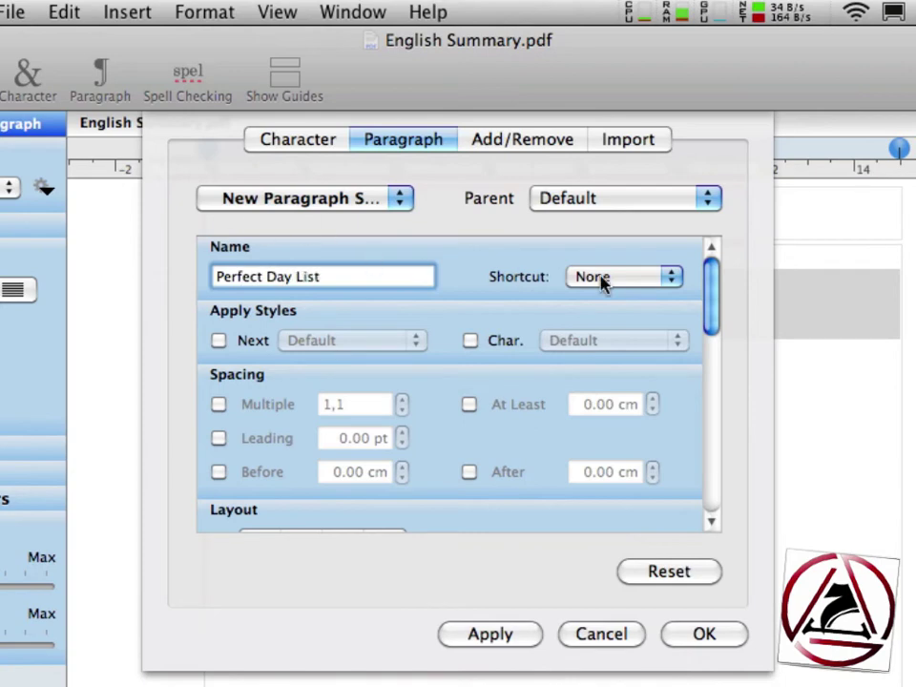
drag(715, 287, 713, 485)
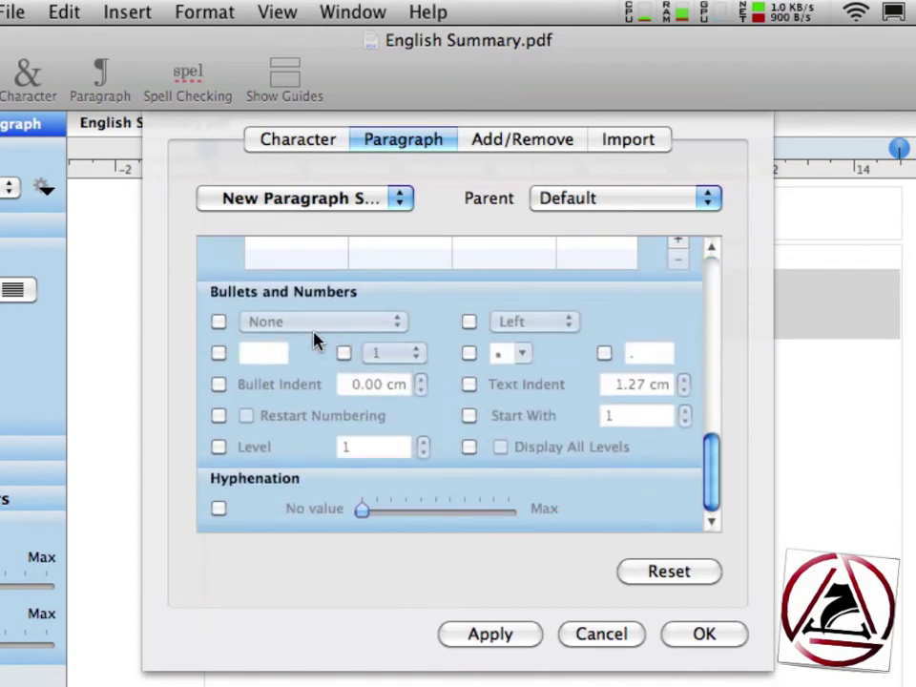
click(219, 321)
click(253, 323)
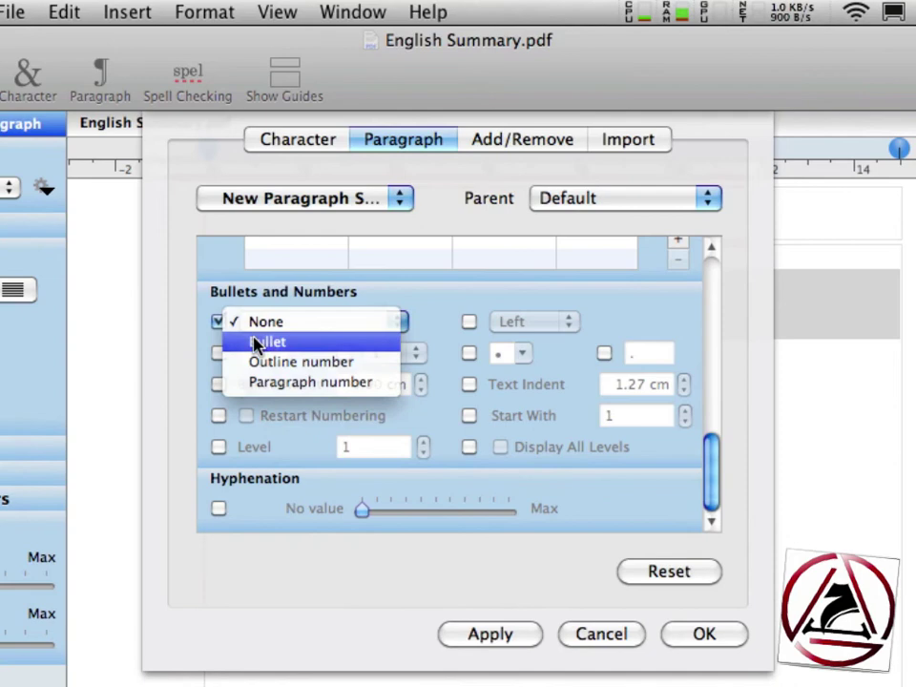
click(258, 341)
click(695, 639)
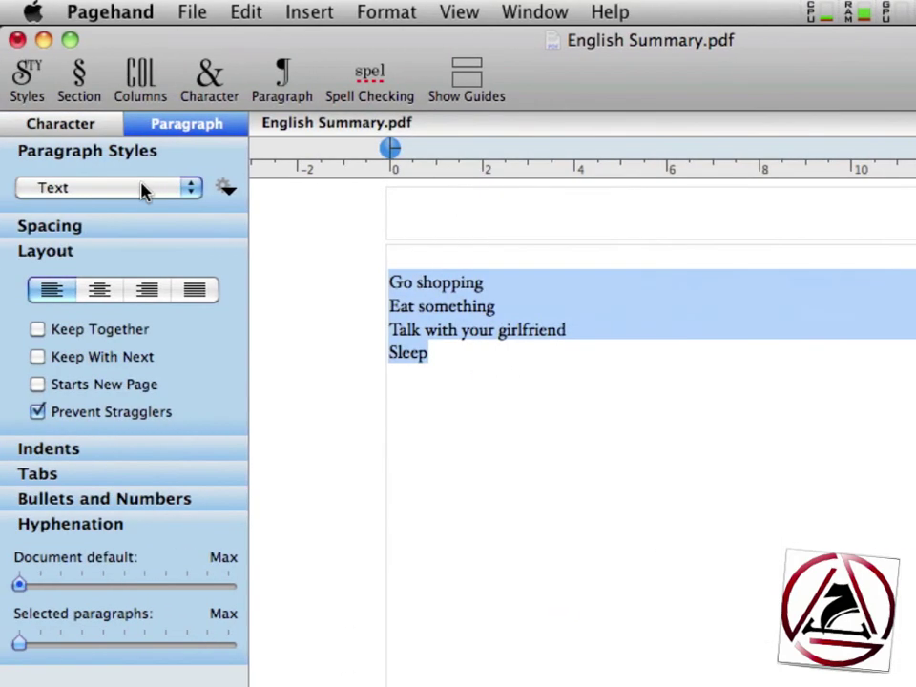
Set the four list lines to the Perfect Day List style so each gets a bullet
click(143, 188)
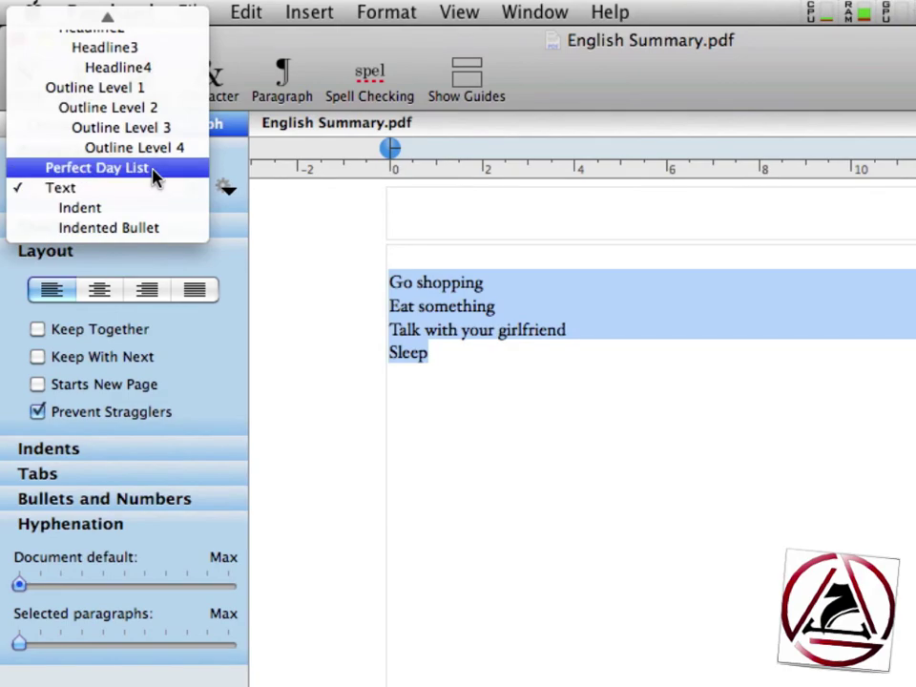
click(153, 170)
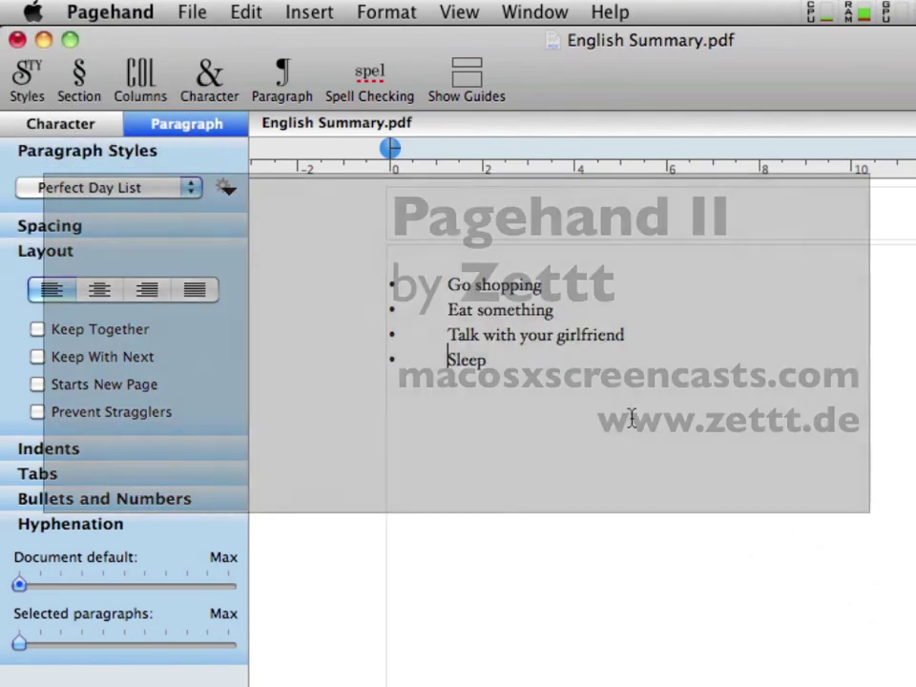